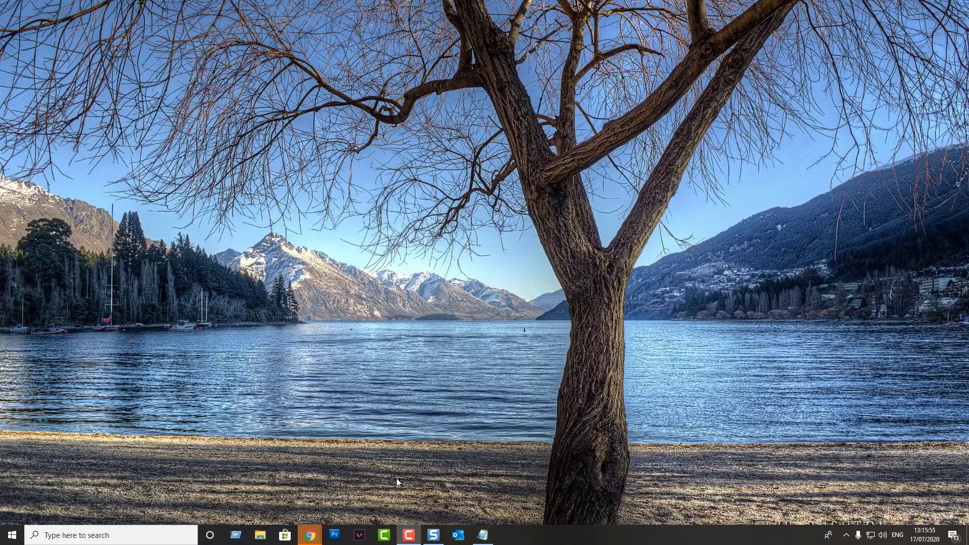
# Run winver to check the installed Windows version and build, then close the version information
pyautogui.click(55, 535)
pyautogui.write('winver')
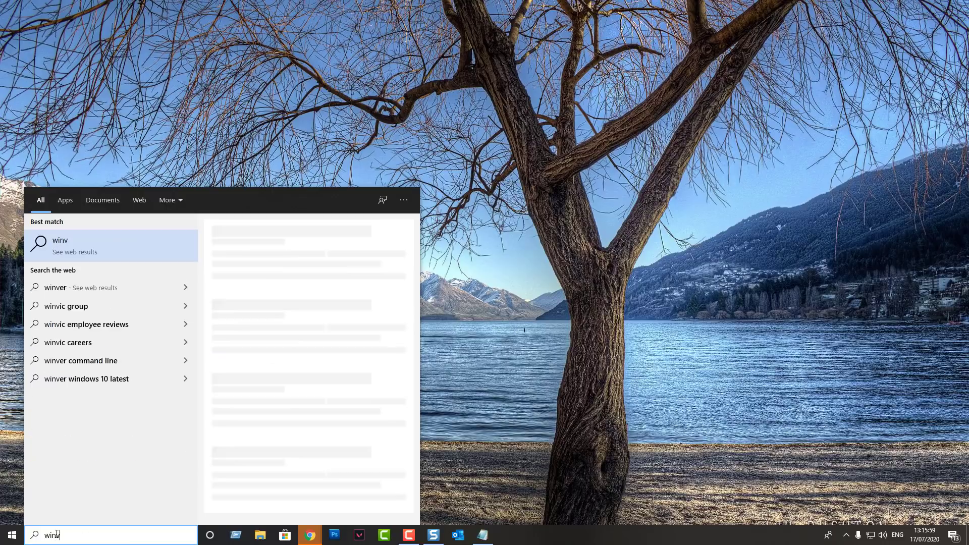
pyautogui.click(65, 242)
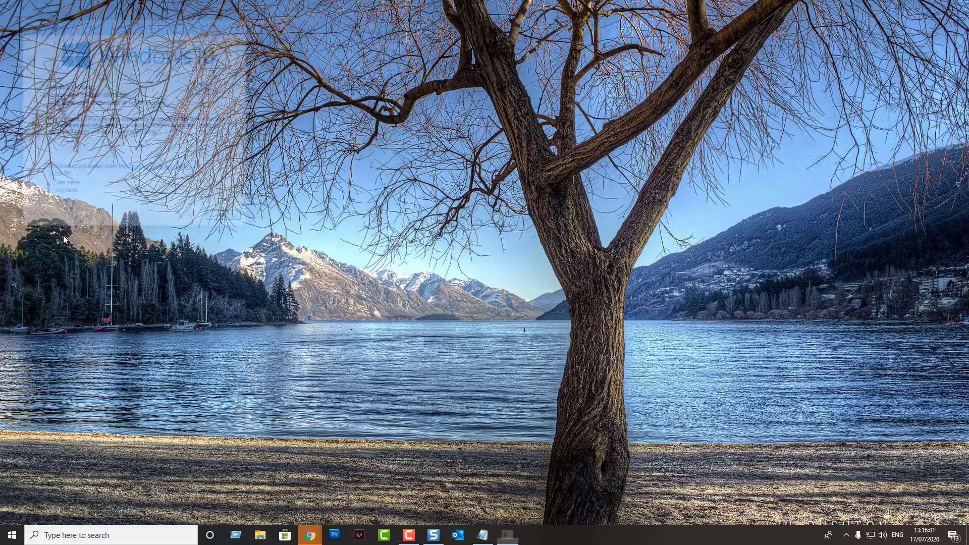
pyautogui.moveTo(124, 19); pyautogui.dragTo(445, 165)
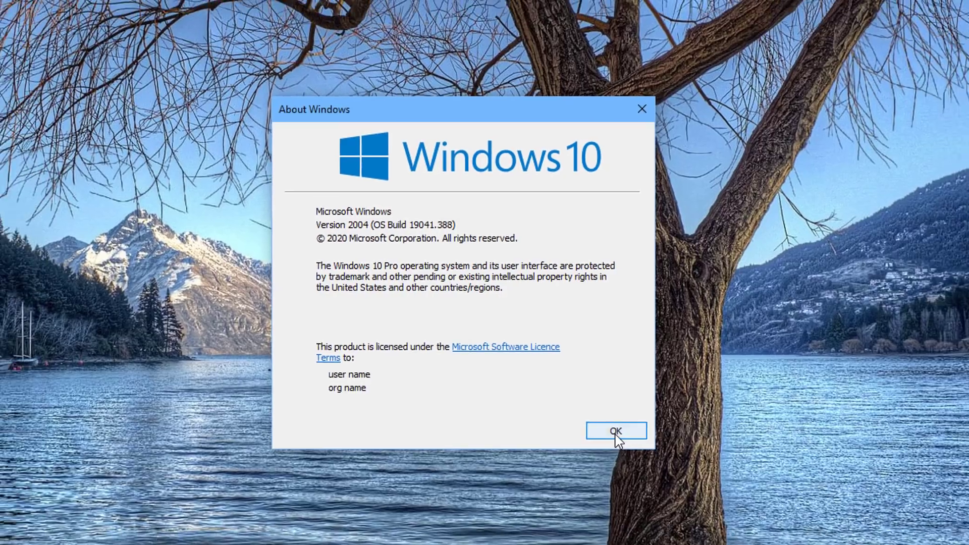
pyautogui.click(627, 446)
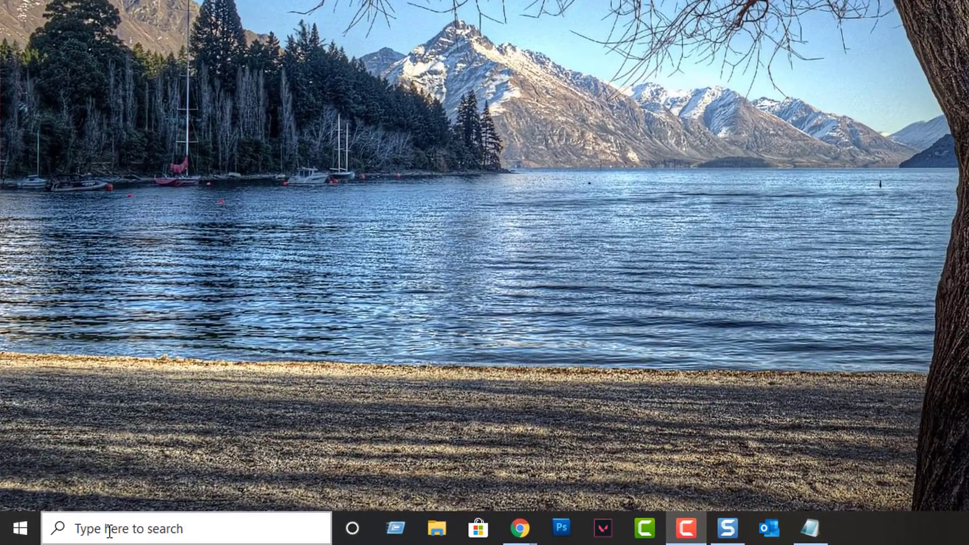
# Search Windows for "windows fea" and open the Turn Windows features on or off settings
pyautogui.click(109, 529)
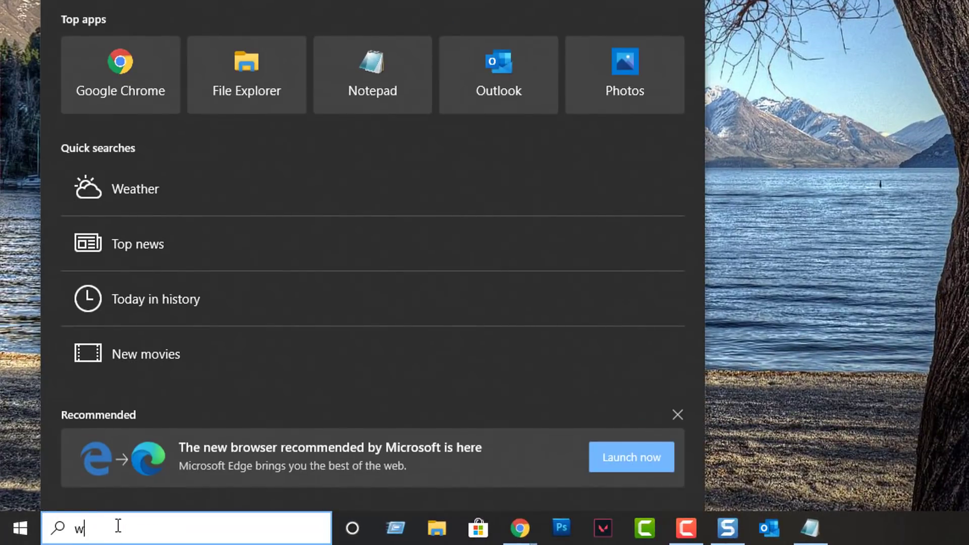
pyautogui.write('windows ')
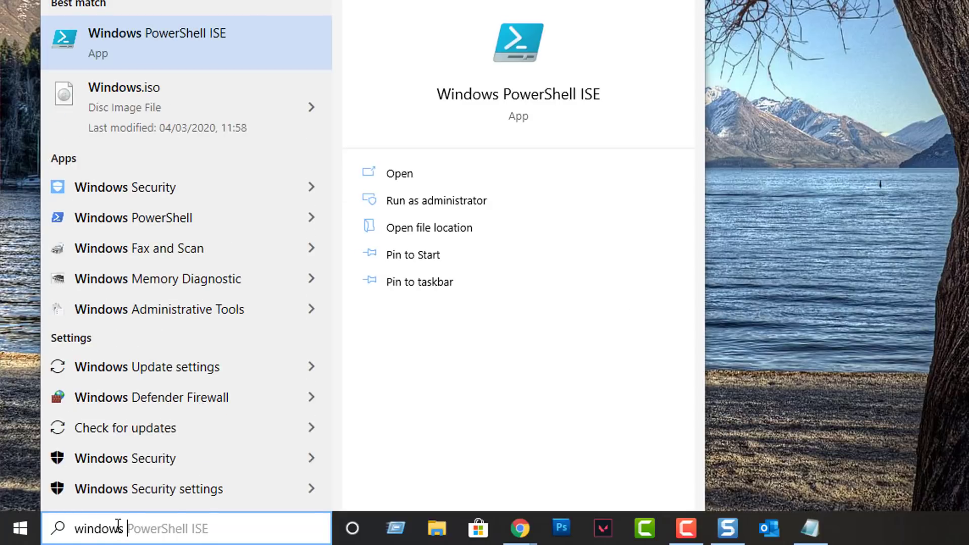
pyautogui.write('fea')
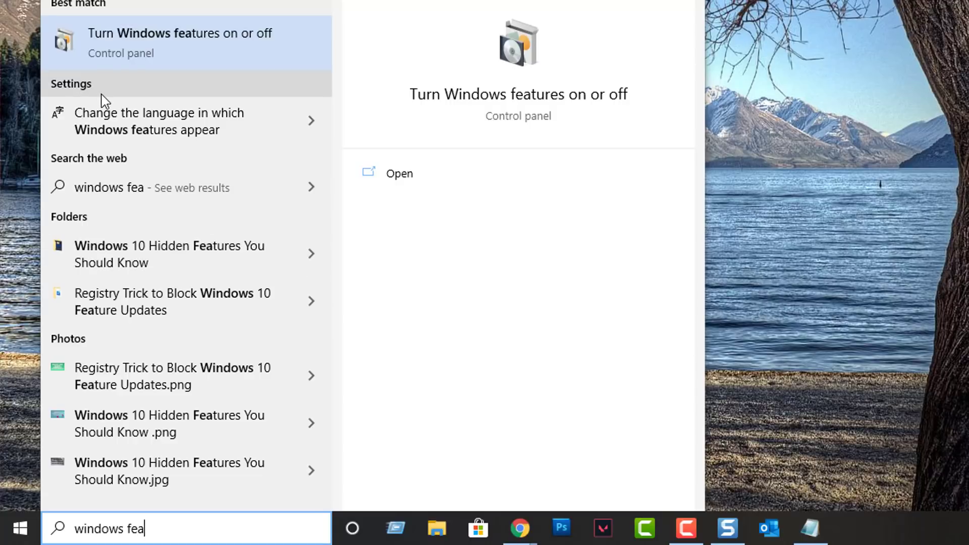
pyautogui.click(125, 47)
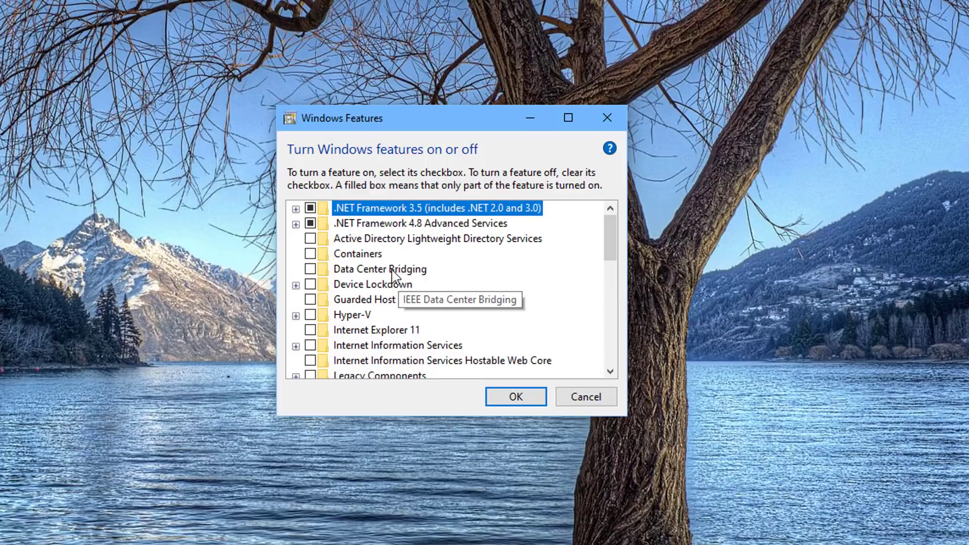
# Enable the Virtual Machine Platform and Windows Subsystem for Linux features and restart the PC to finish installing them
pyautogui.moveTo(612, 237); pyautogui.dragTo(575, 368)
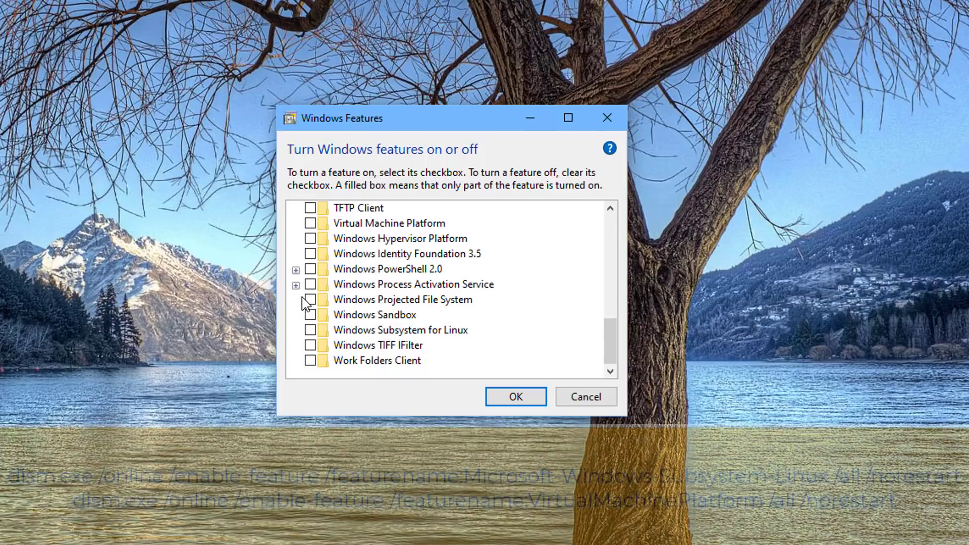
pyautogui.click(310, 224)
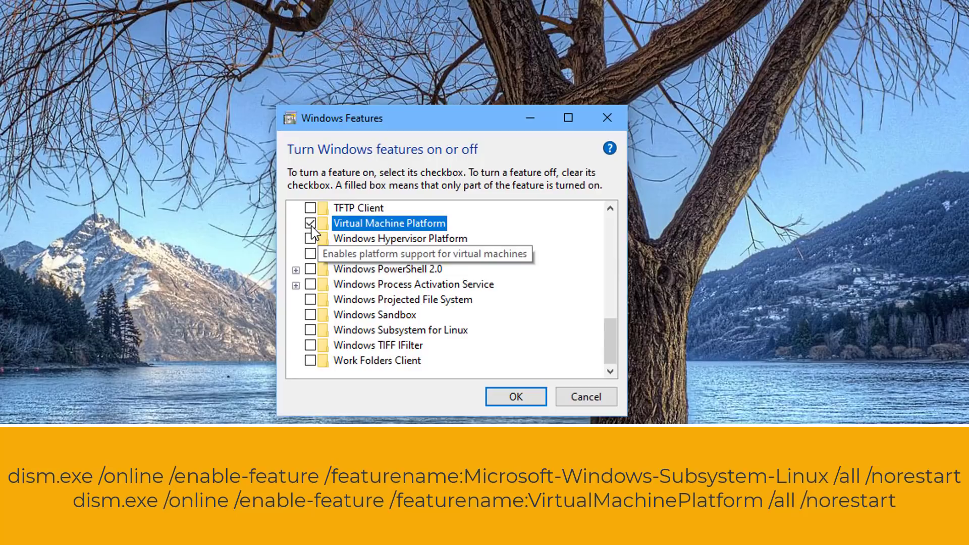
pyautogui.click(311, 330)
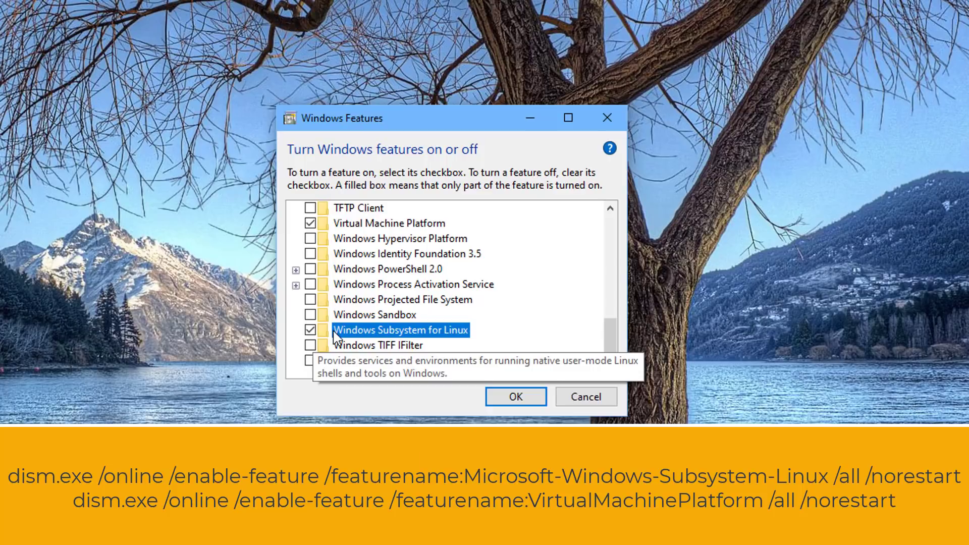
pyautogui.click(516, 397)
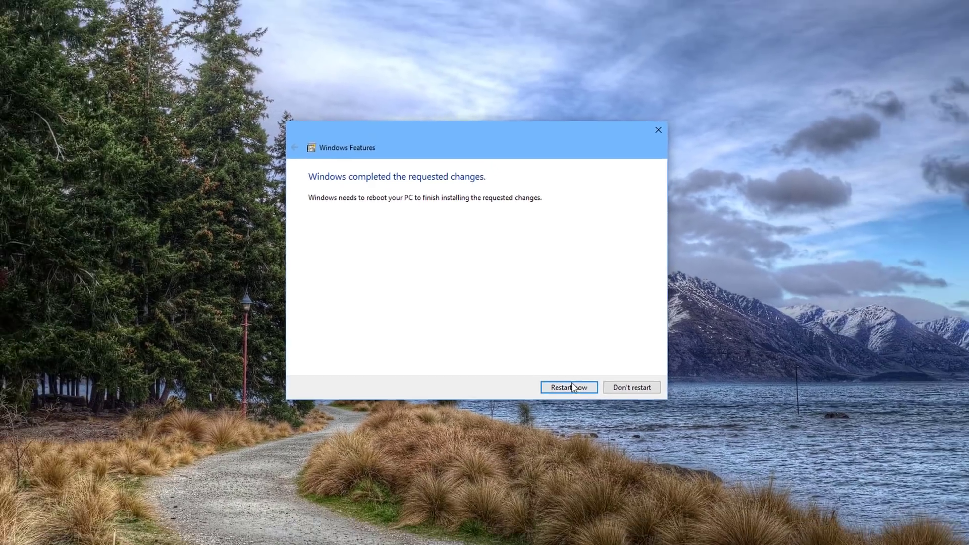
pyautogui.click(565, 371)
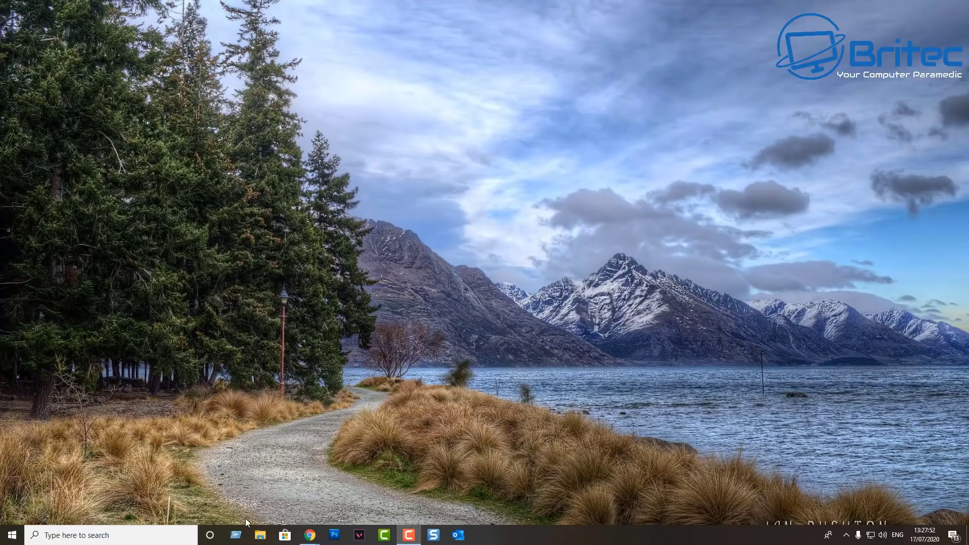
# Open the Microsoft Store and search for ubuntu
pyautogui.click(285, 535)
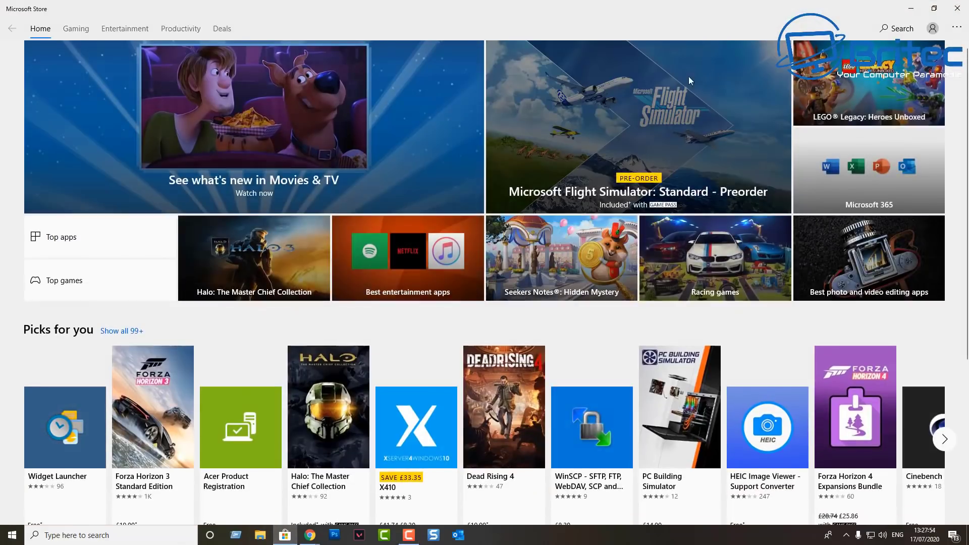
pyautogui.click(896, 30)
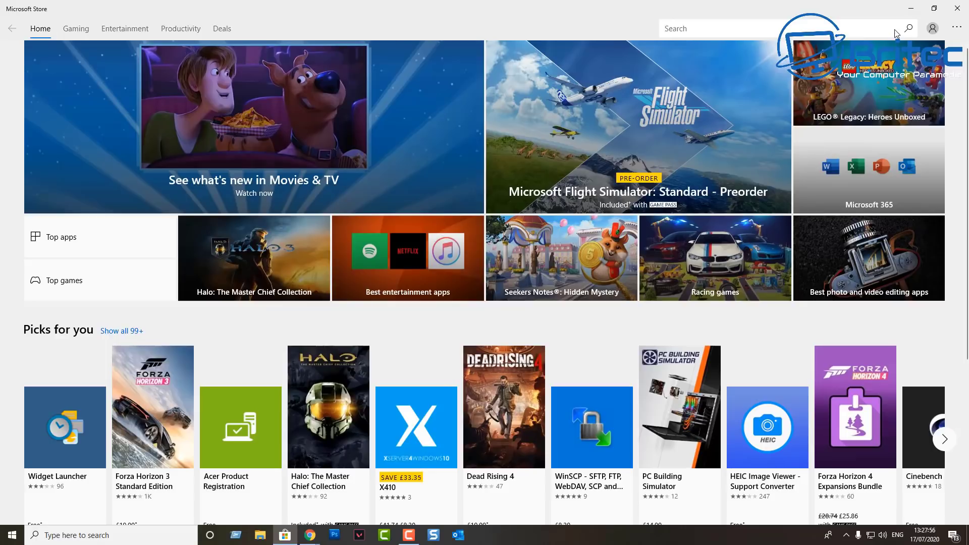
pyautogui.write('ubun')
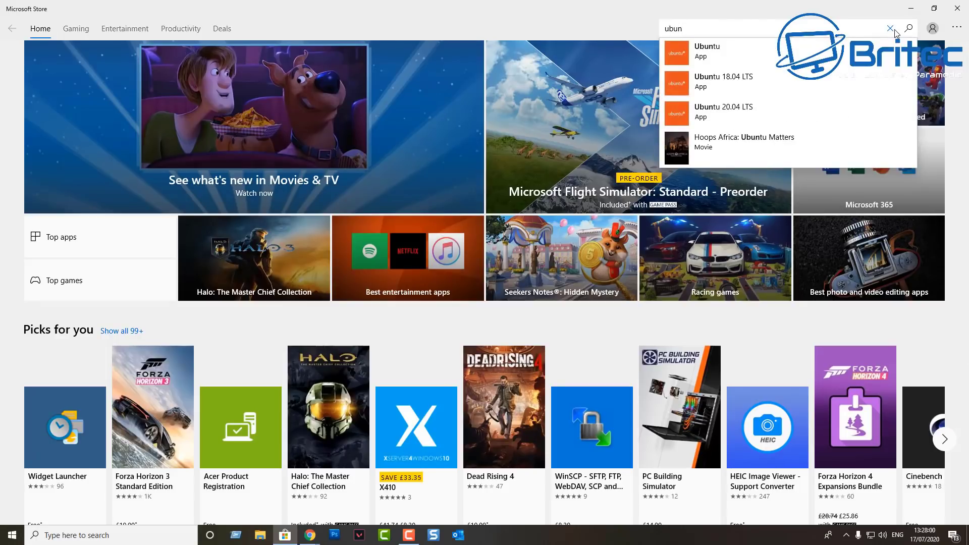
pyautogui.write('tu')
pyautogui.click(902, 33)
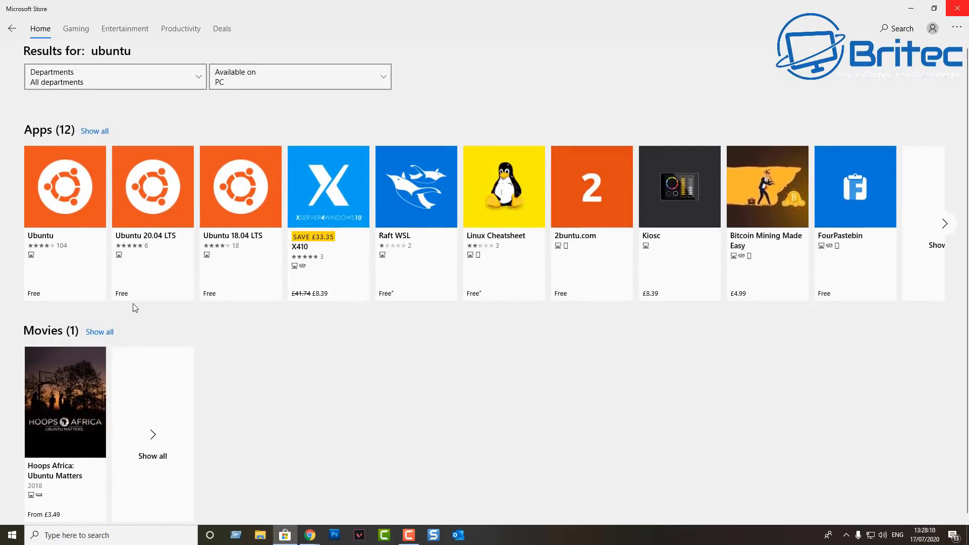
# Install the free Ubuntu 20.04 LTS app from the search results and launch it
pyautogui.click(153, 234)
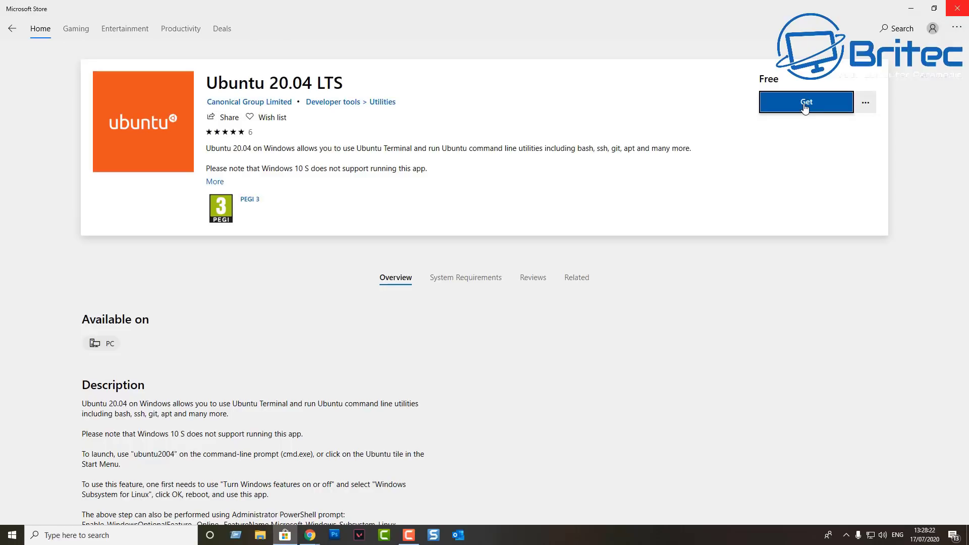
pyautogui.click(804, 106)
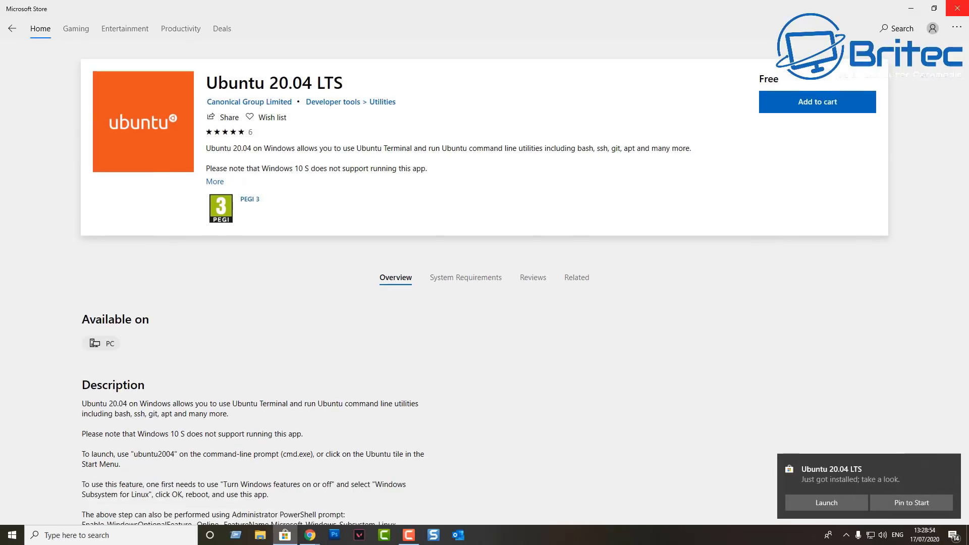
pyautogui.click(812, 82)
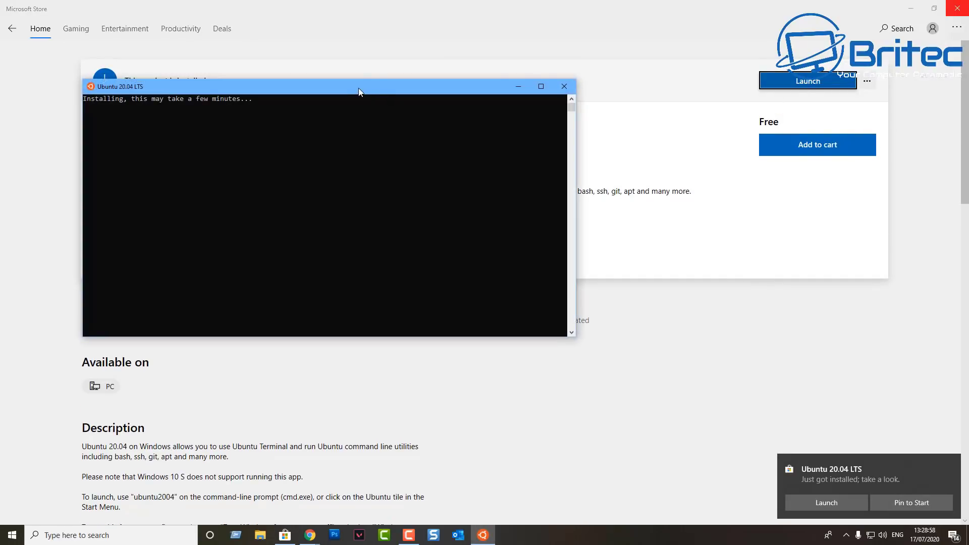
# Reposition the Ubuntu 20.04 LTS window and minimise the Microsoft Store behind it
pyautogui.moveTo(341, 85); pyautogui.dragTo(531, 124)
pyautogui.click(903, 11)
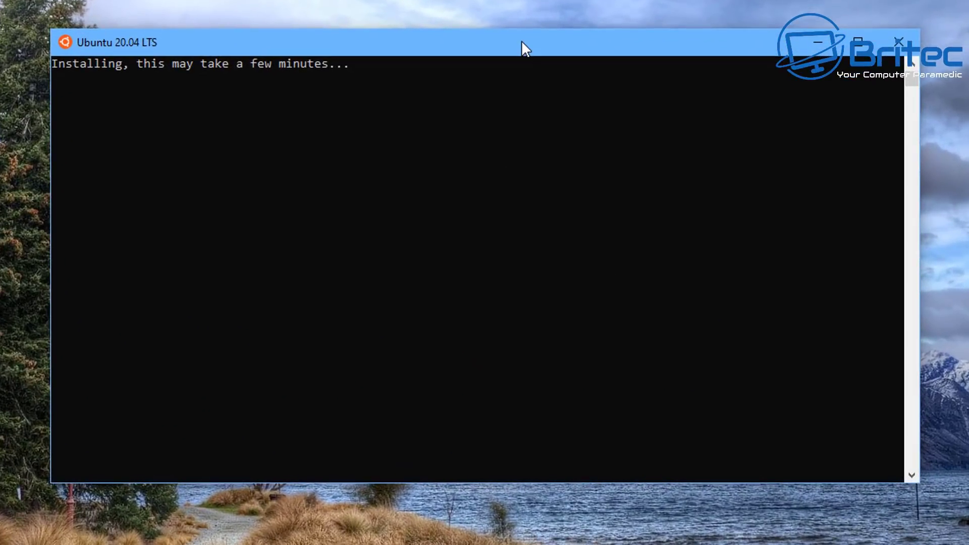
pyautogui.moveTo(522, 41); pyautogui.dragTo(477, 38)
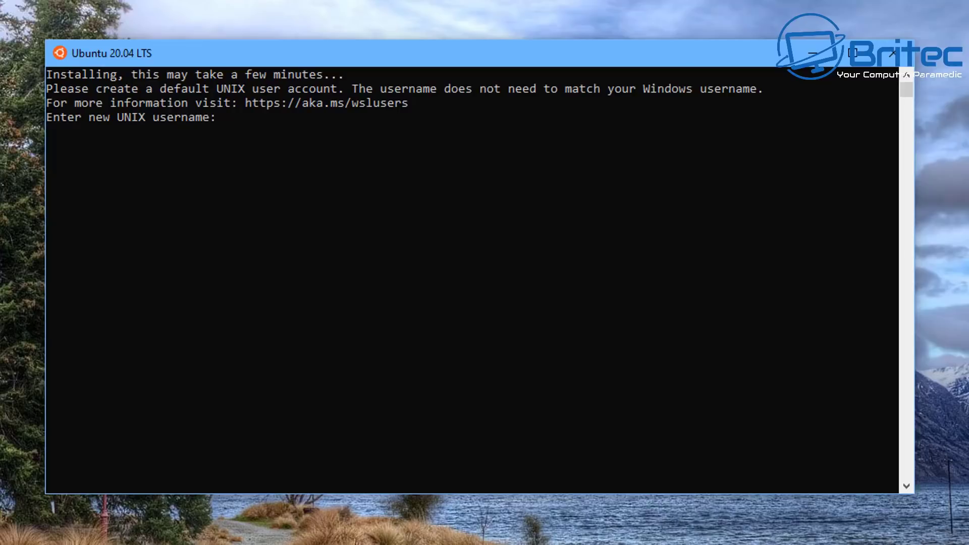
# Create the default UNIX user account with the username britec and enter the new account password
pyautogui.write('bri')
pyautogui.write('tec')
pyautogui.press('Return')
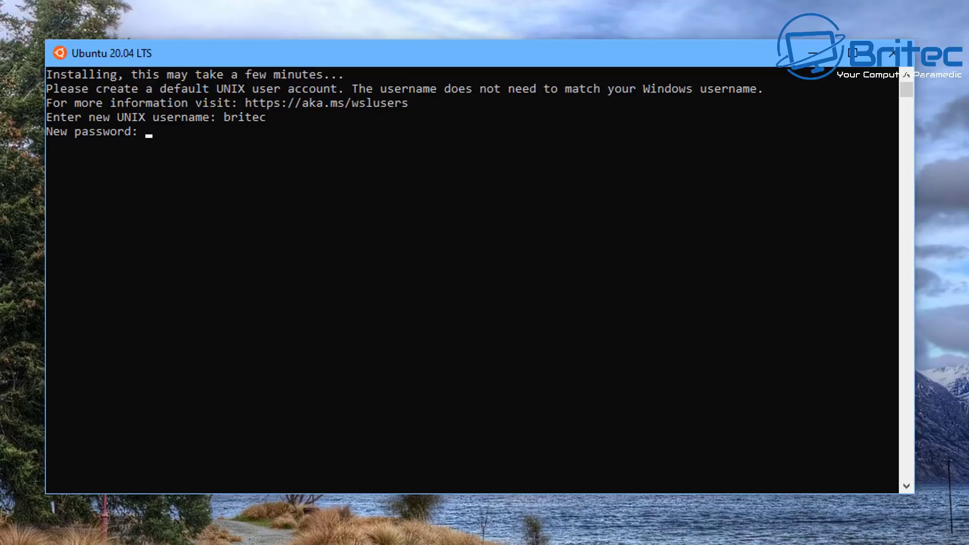
pyautogui.press('Return')
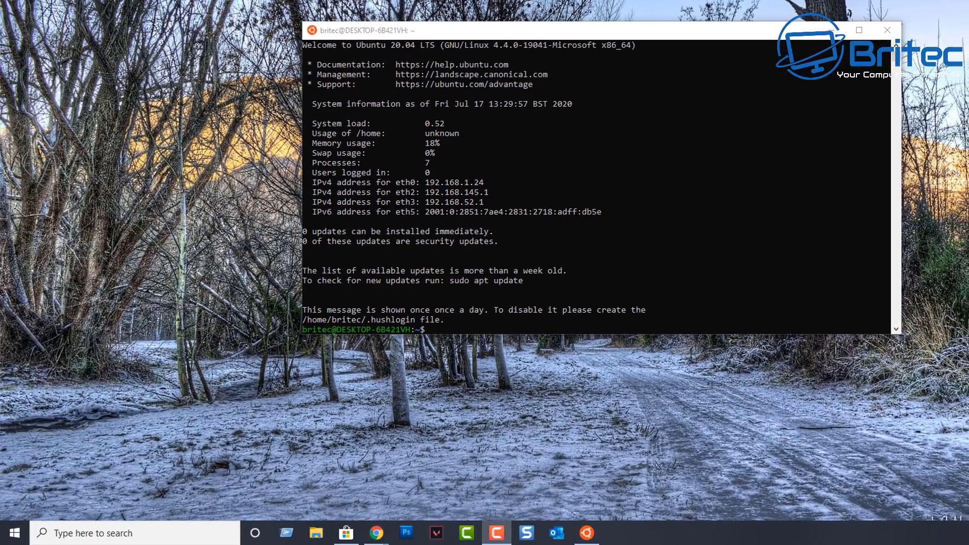
# Search Windows for powershell, run Windows PowerShell as administrator, and approve the elevation request
pyautogui.click(179, 534)
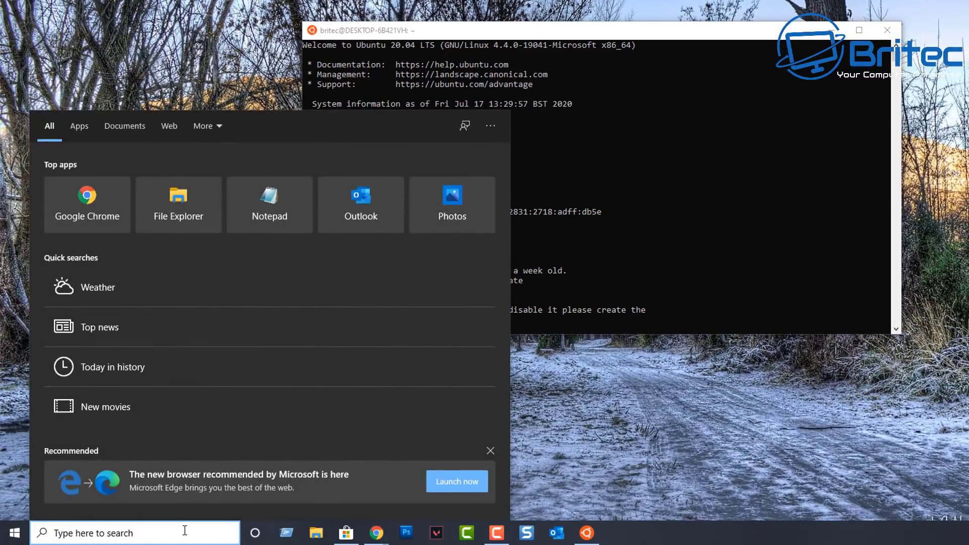
pyautogui.write('powershell')
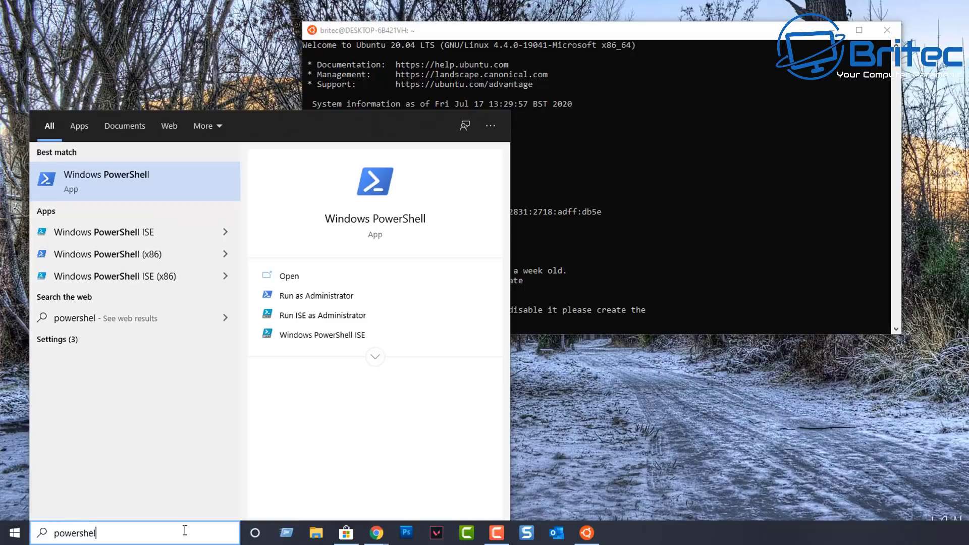
pyautogui.click(315, 296)
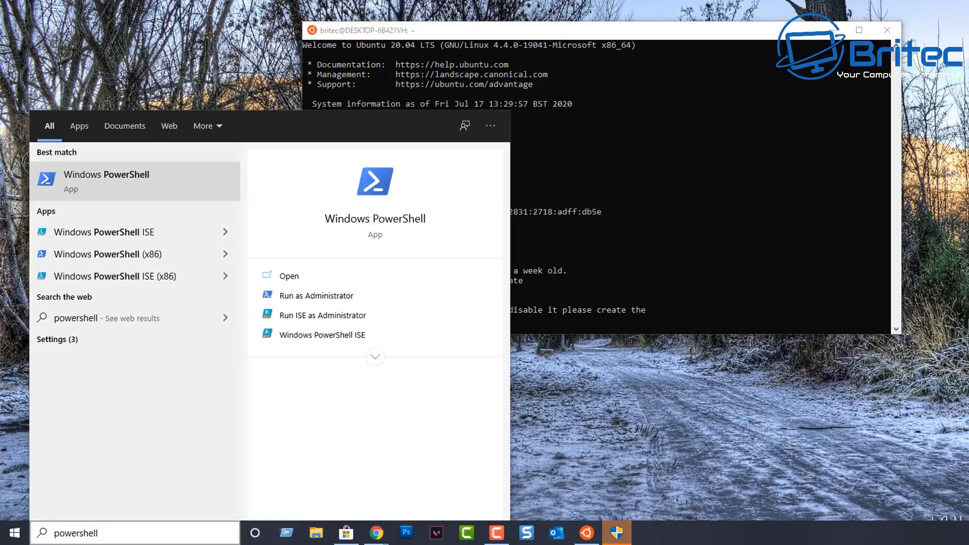
pyautogui.click(616, 536)
pyautogui.click(528, 290)
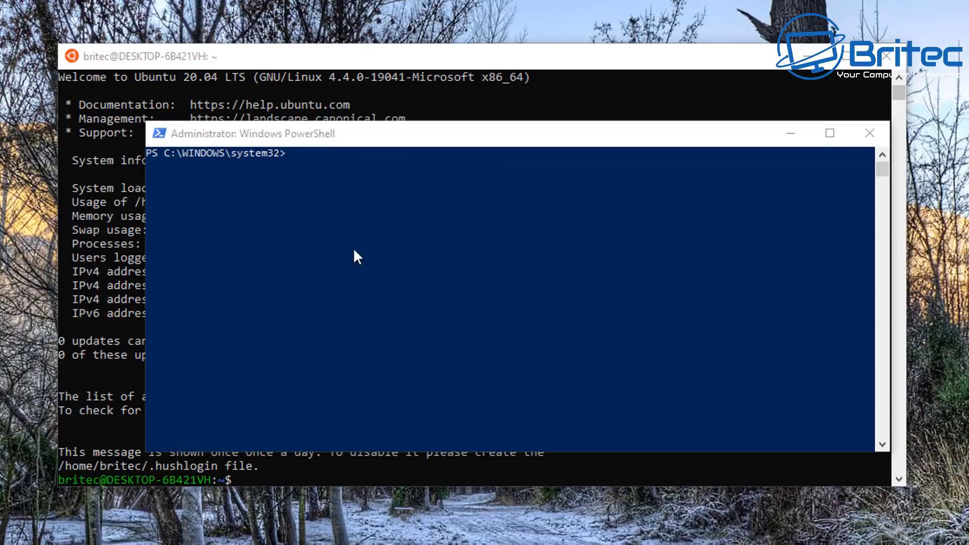
# Try to make WSL 2 the default version by running wsl --set-default-version 2 in PowerShell
pyautogui.click(317, 213)
pyautogui.write('wsl --set-default-version 2')
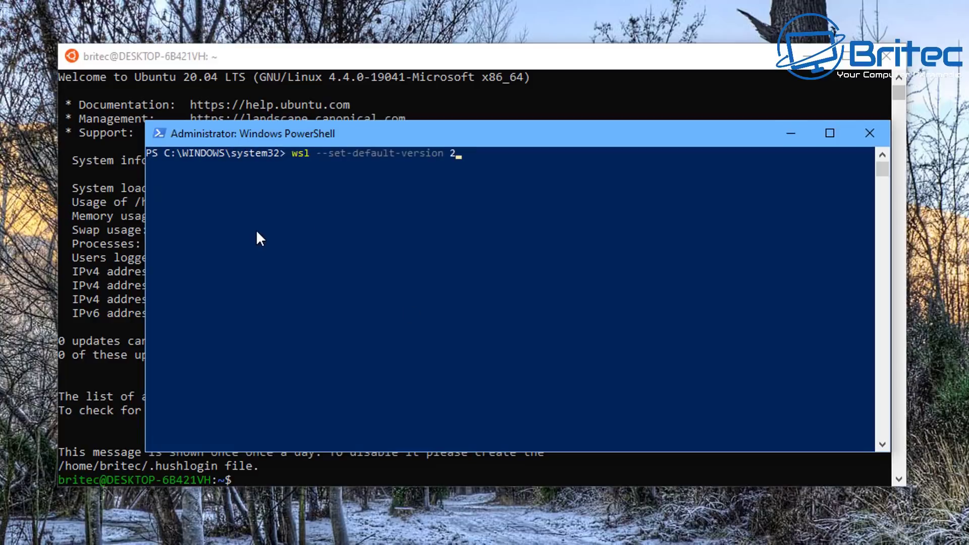
pyautogui.press('Return')
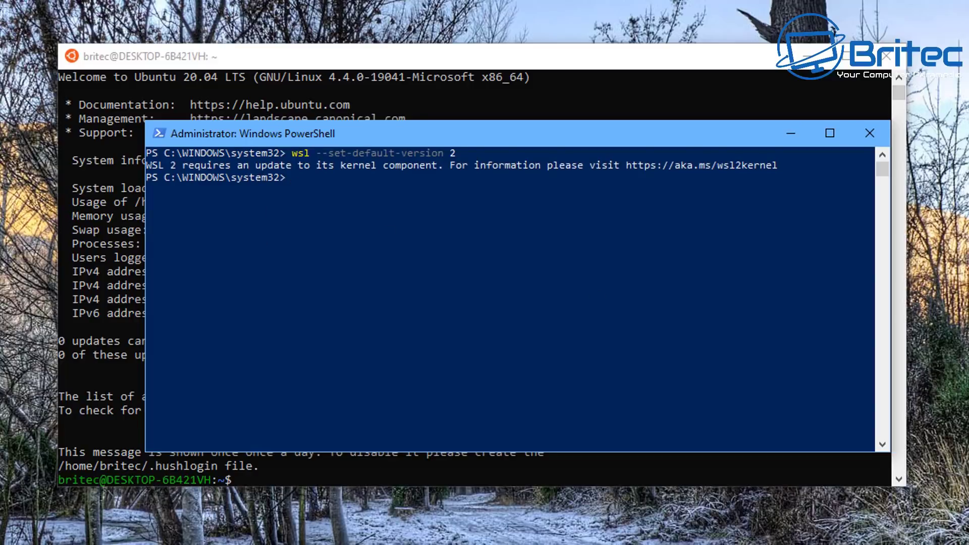
pyautogui.press('super')
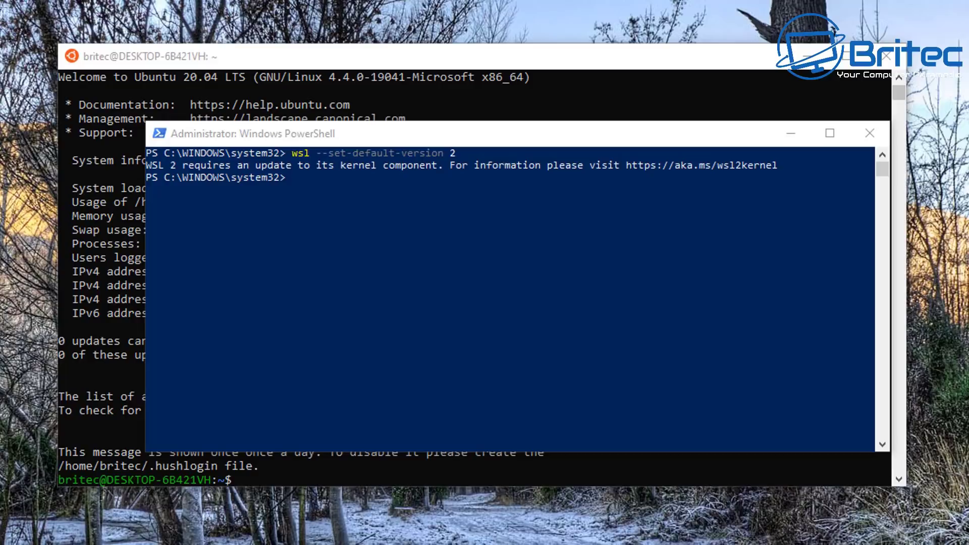
pyautogui.click(628, 164)
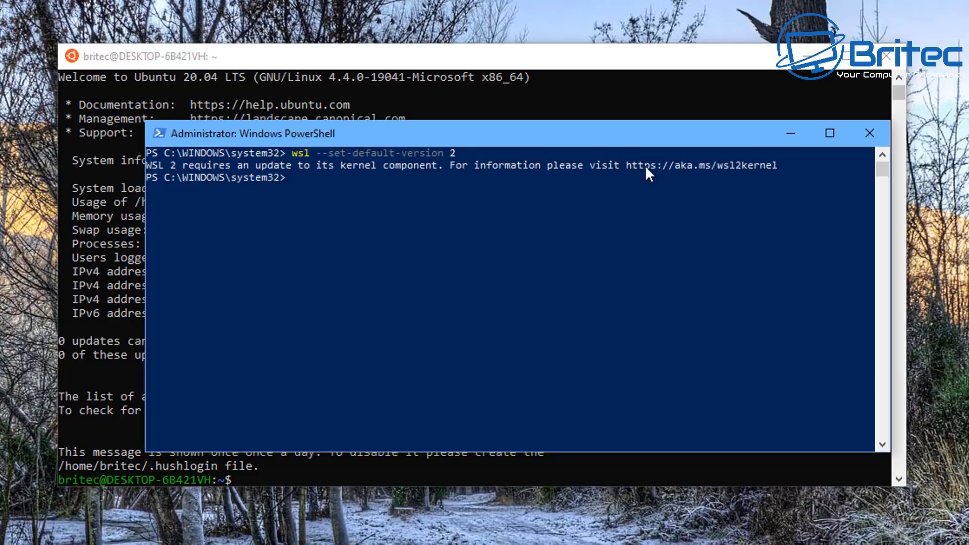
pyautogui.click(628, 165)
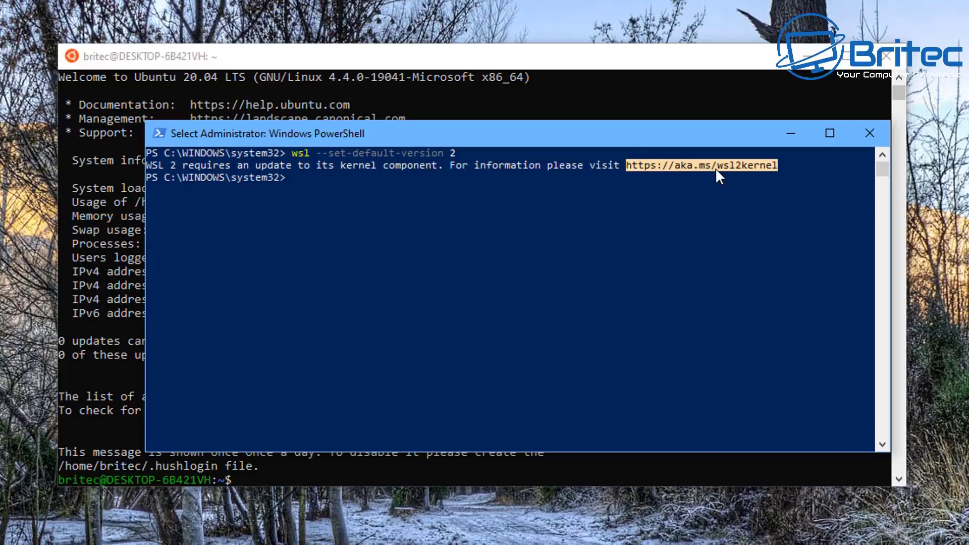
pyautogui.click(712, 211)
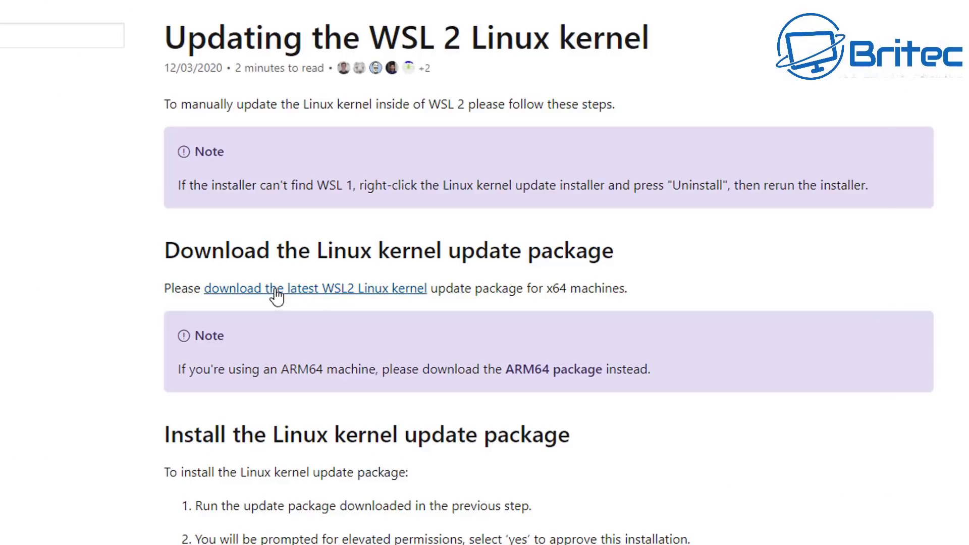
pyautogui.click(255, 296)
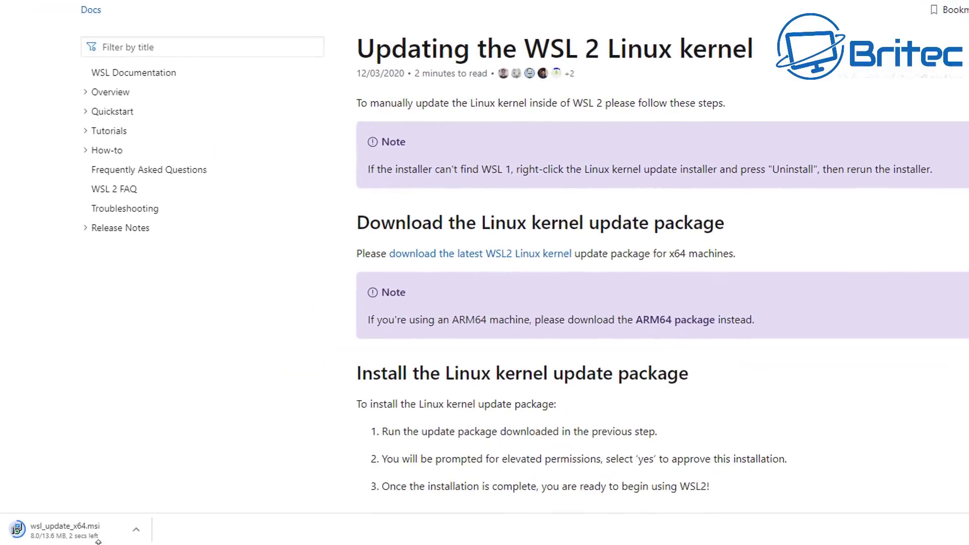
# Run the downloaded wsl_update_x64.msi package and complete the Windows Subsystem for Linux Update setup wizard
pyautogui.click(58, 534)
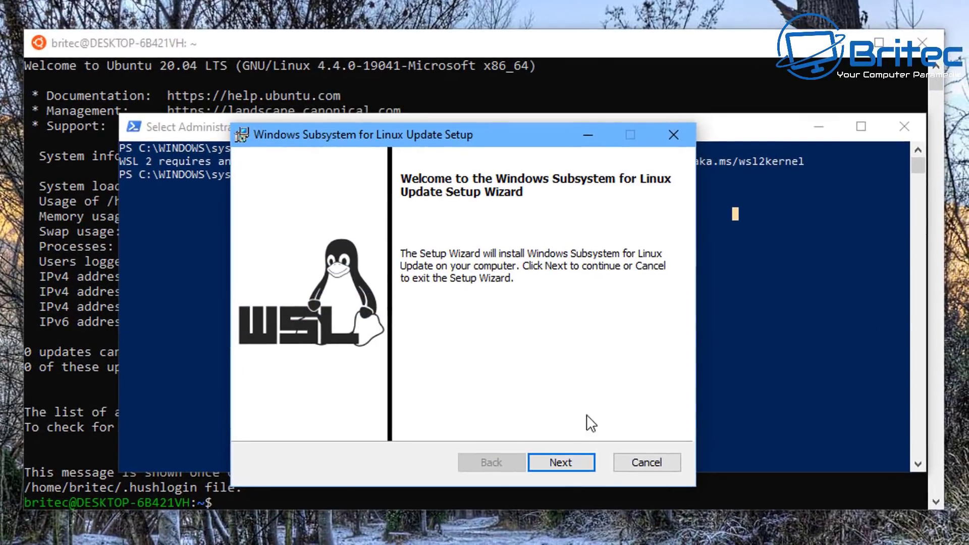
pyautogui.click(816, 128)
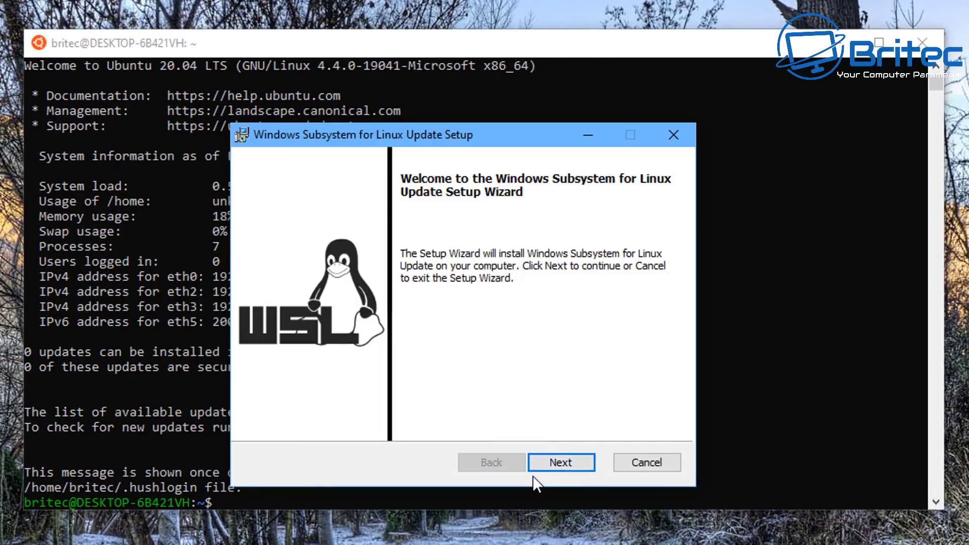
pyautogui.click(561, 463)
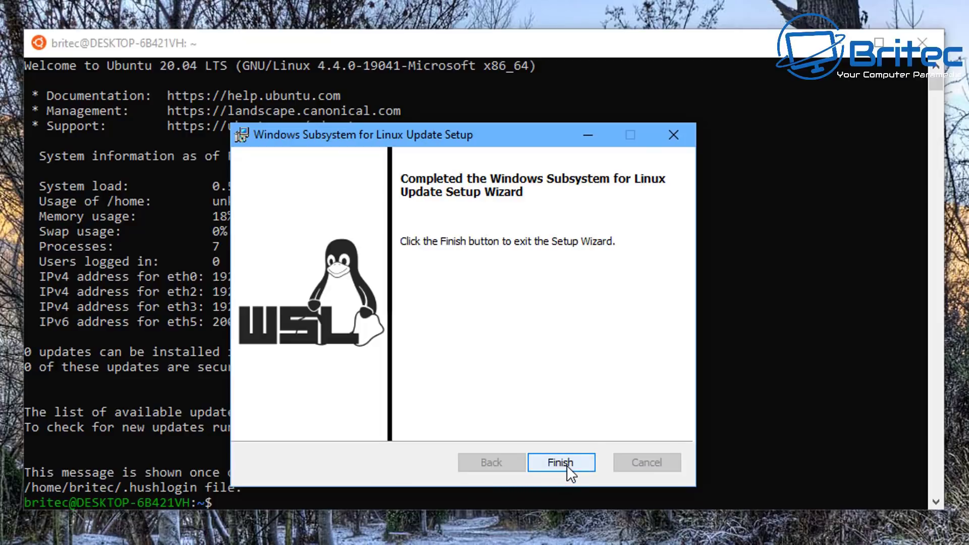
pyautogui.click(568, 465)
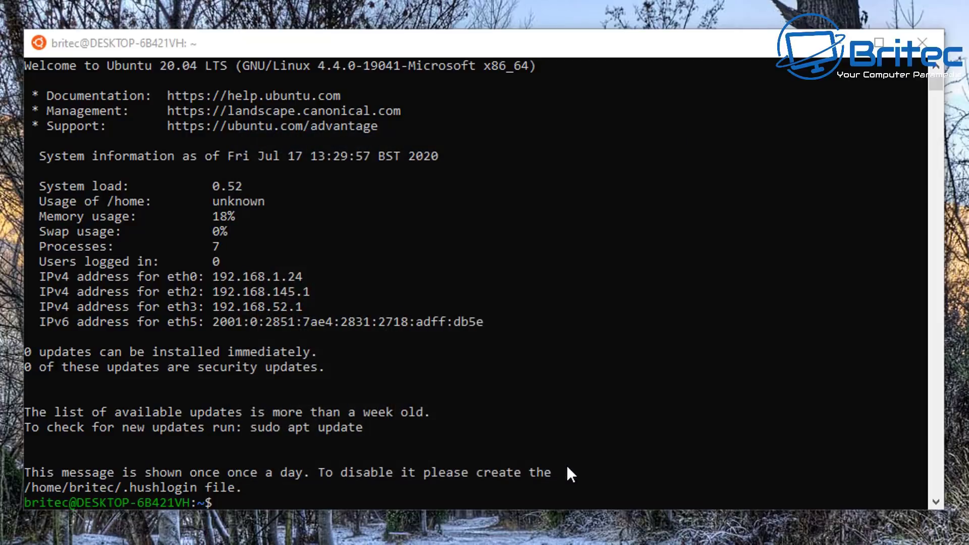
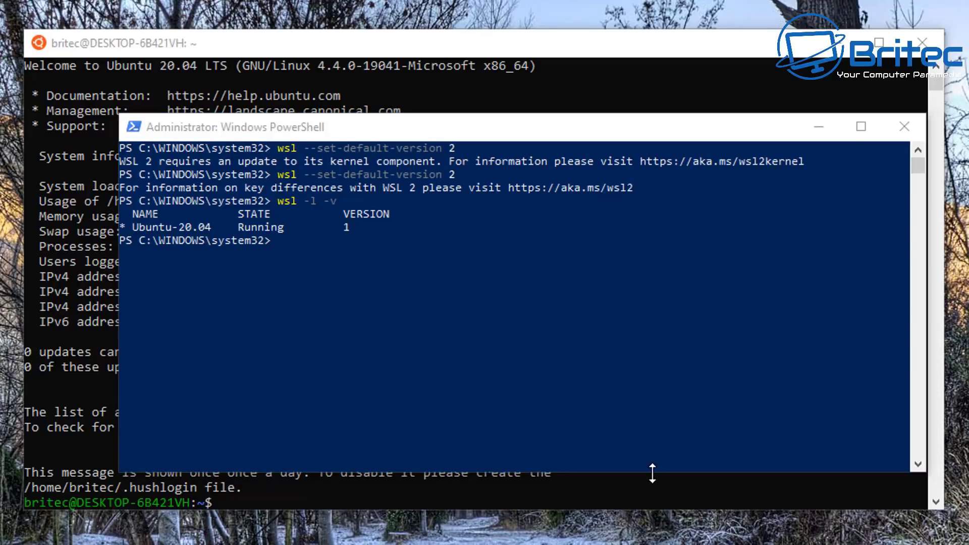
# Convert the Ubuntu-20.04 distribution to WSL 2 by running wsl --set-version Ubuntu-20.04 2 in PowerShell
pyautogui.click(288, 246)
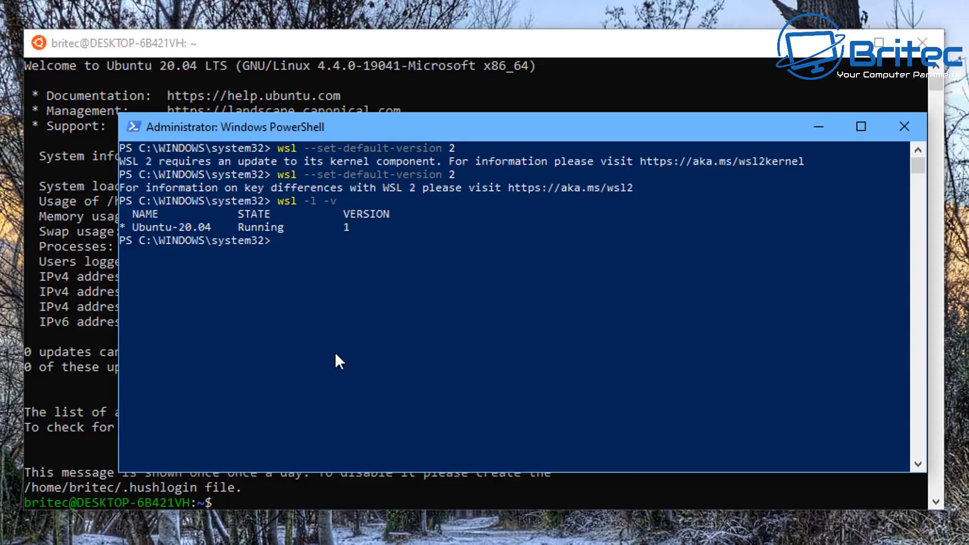
pyautogui.write('wsl --set')
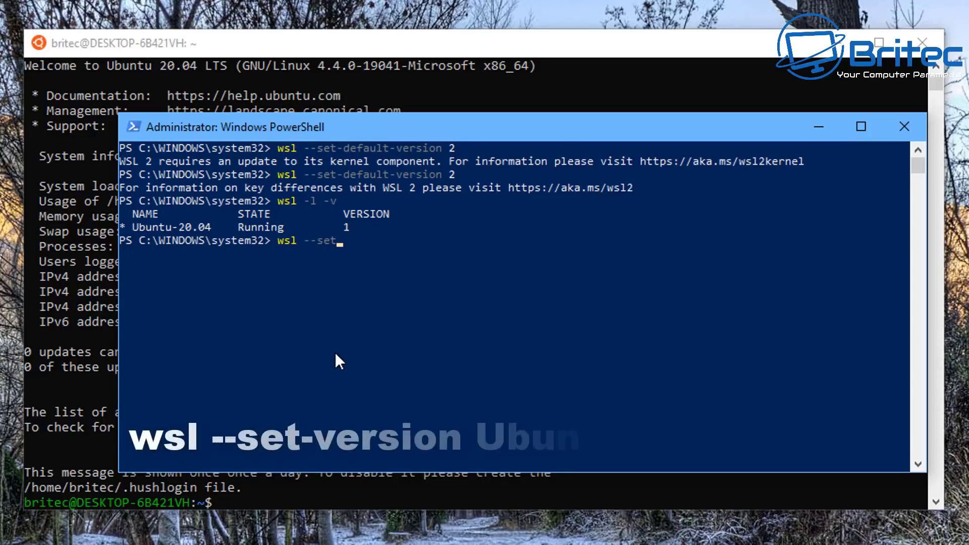
pyautogui.write('-v')
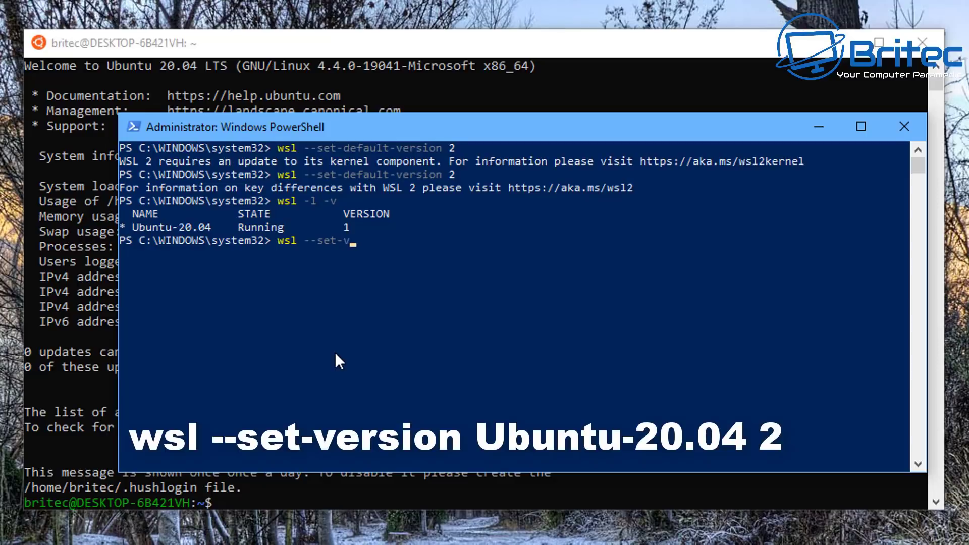
pyautogui.write('ersion Ubuntu')
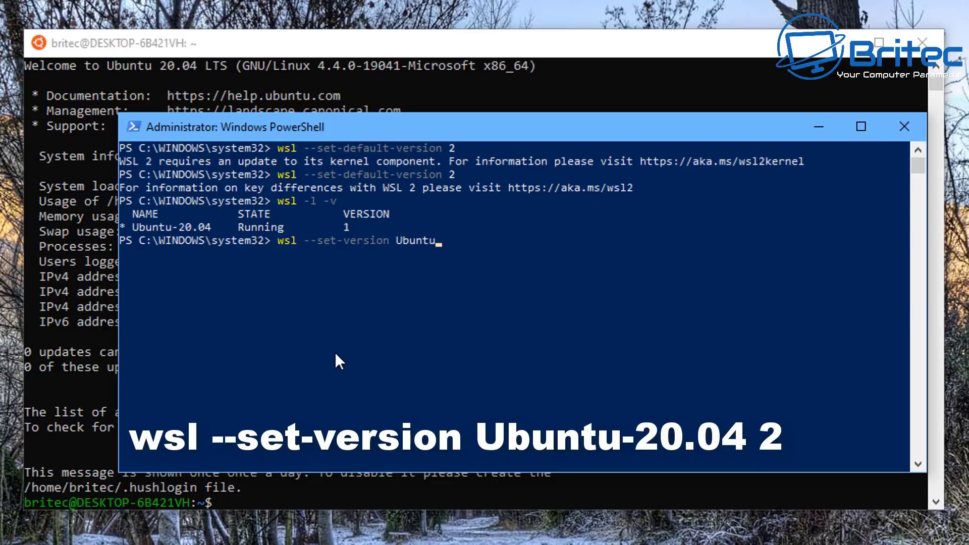
pyautogui.write('-20.04 2')
pyautogui.press('Return')
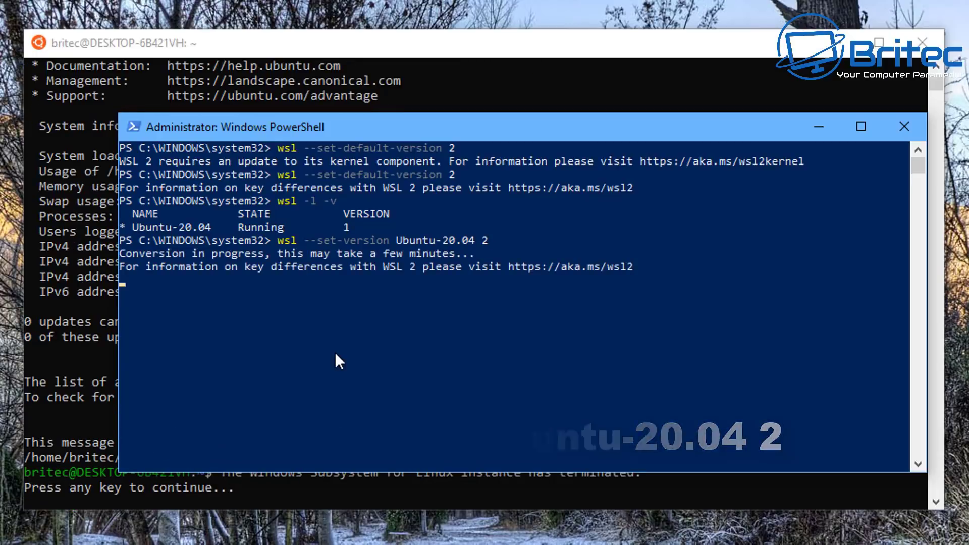
# Uncover and dismiss the terminated Ubuntu terminal session, leaving the conversion running in PowerShell
pyautogui.moveTo(443, 129); pyautogui.dragTo(396, 71)
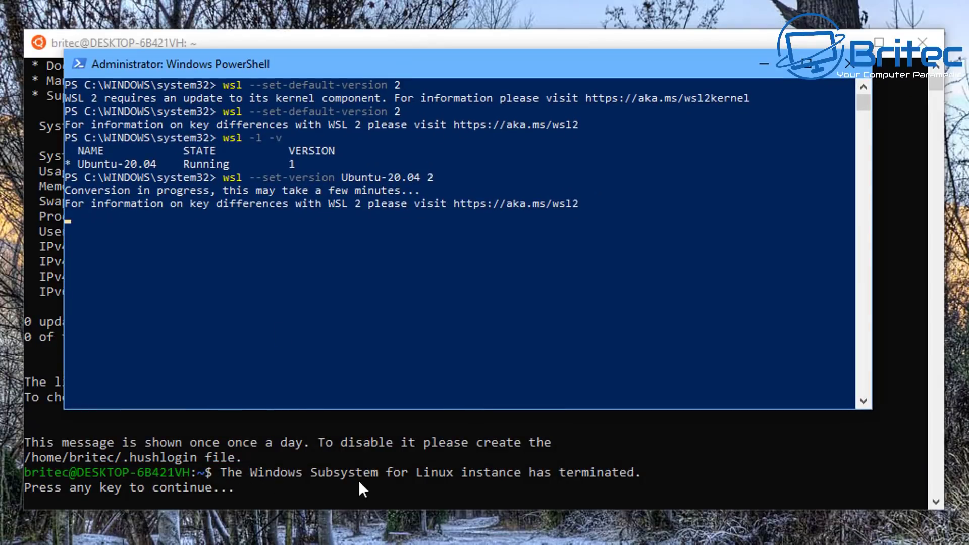
pyautogui.click(286, 487)
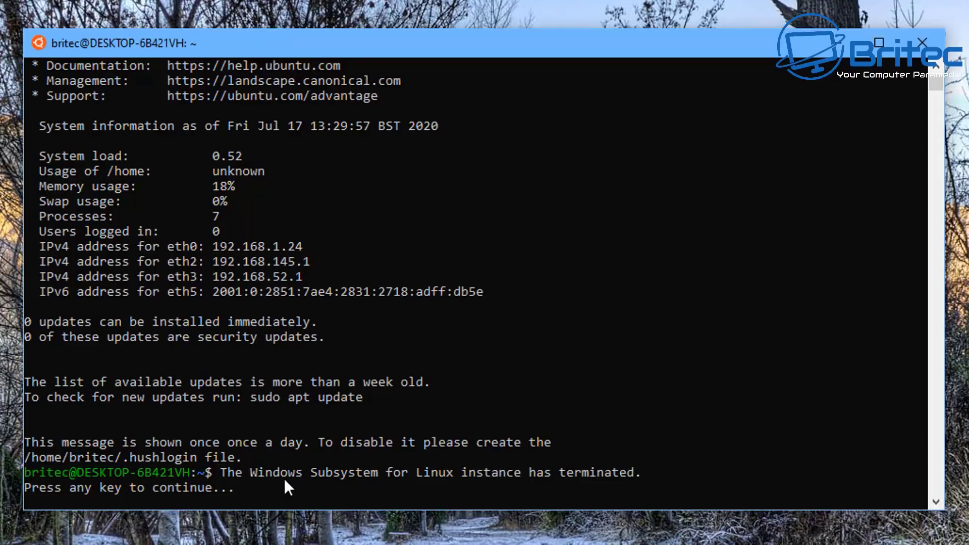
pyautogui.press('Return')
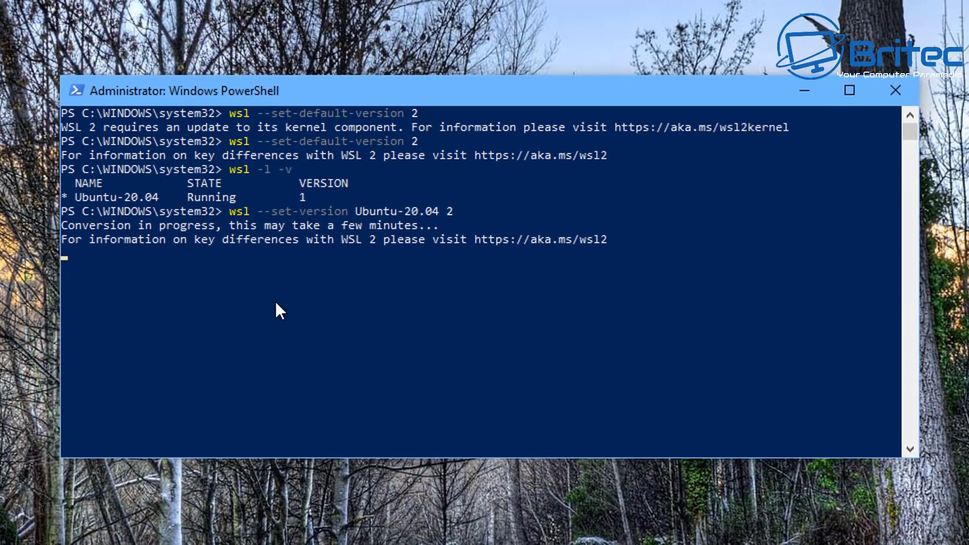
pyautogui.click(365, 281)
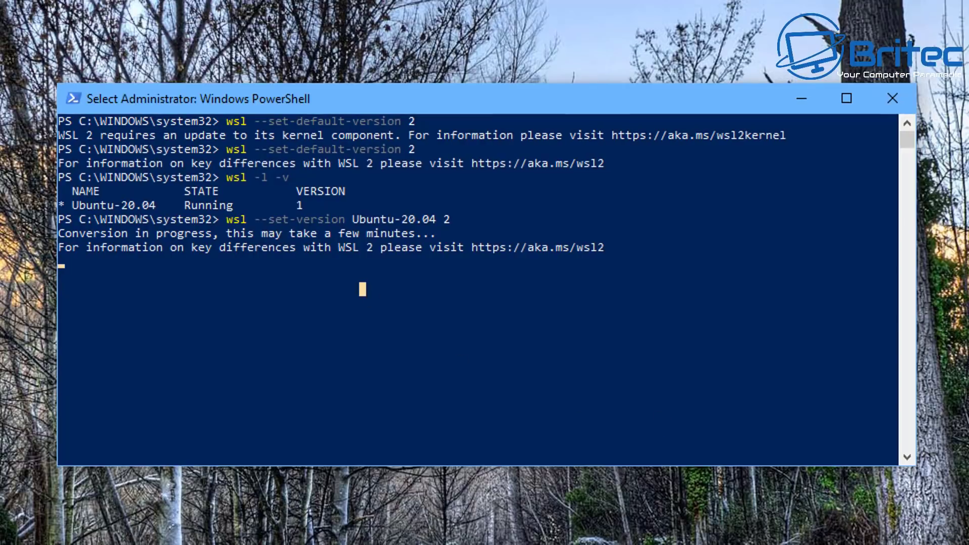
pyautogui.click(710, 478)
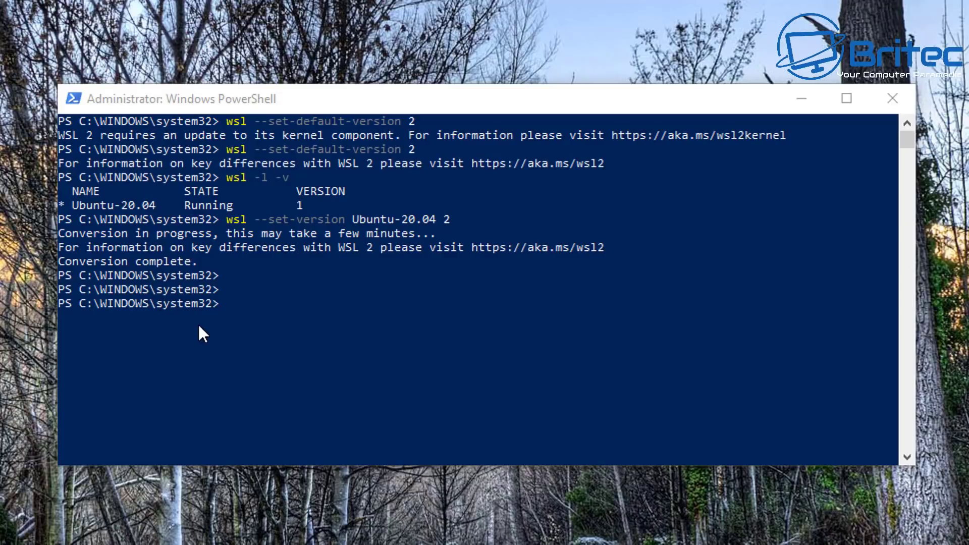
# List the installed Linux distributions and their WSL versions by running wsl -l -v
pyautogui.click(250, 346)
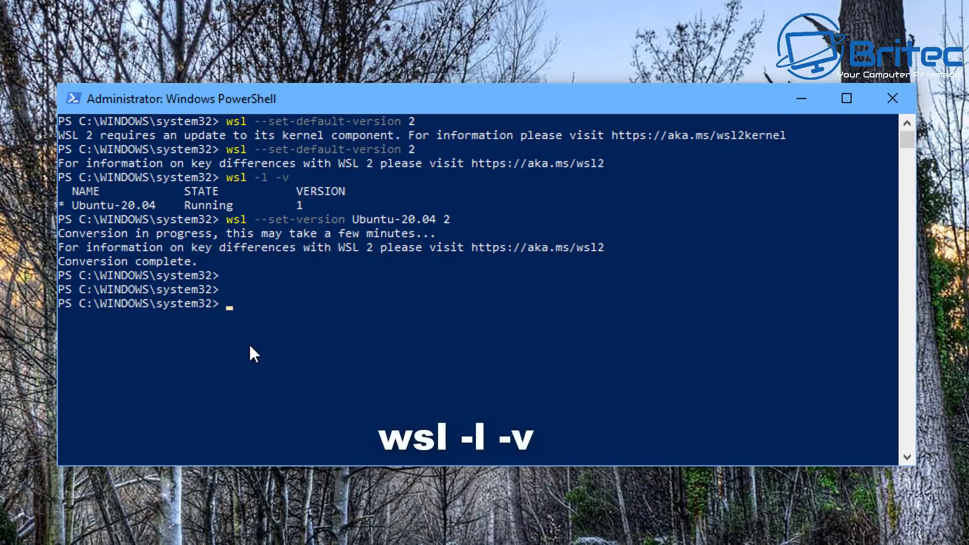
pyautogui.write('wsl -l -v')
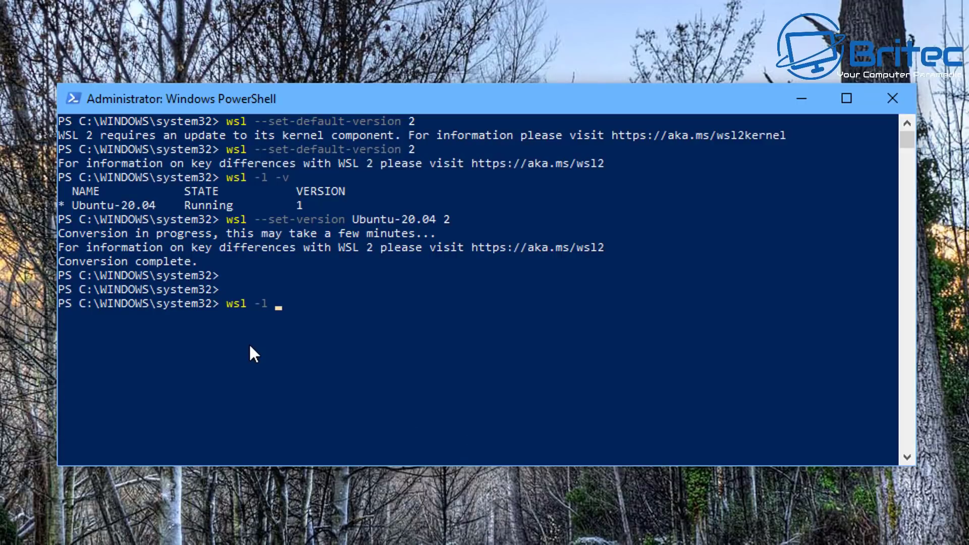
pyautogui.press('Return')
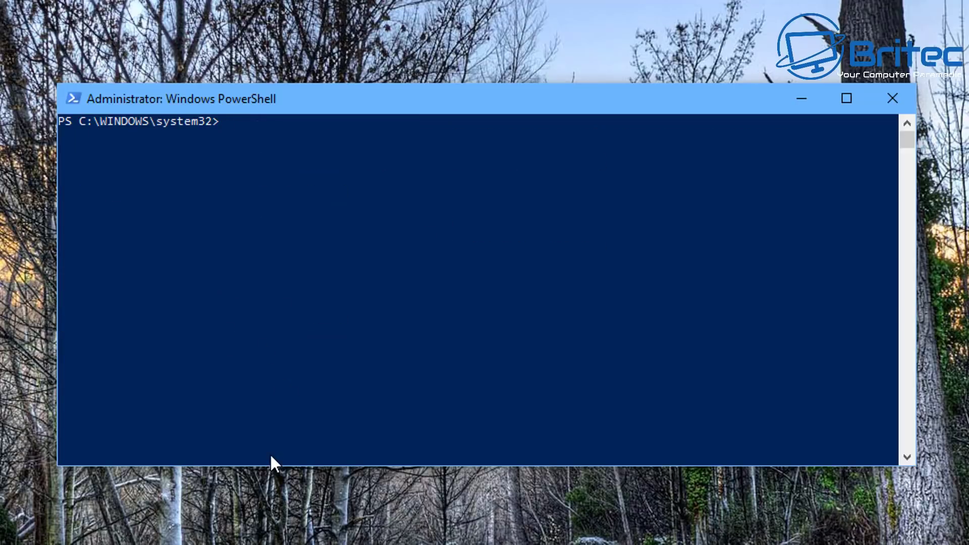
# Make WSL 2 the default version by running wsl --set-default-version 2, and close PowerShell
pyautogui.write('wsl -')
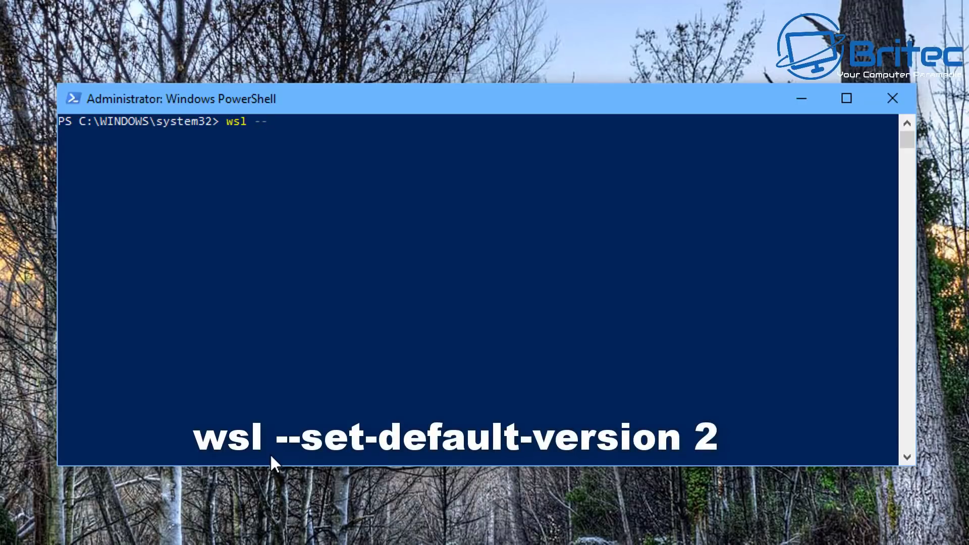
pyautogui.write('-set-default-vers')
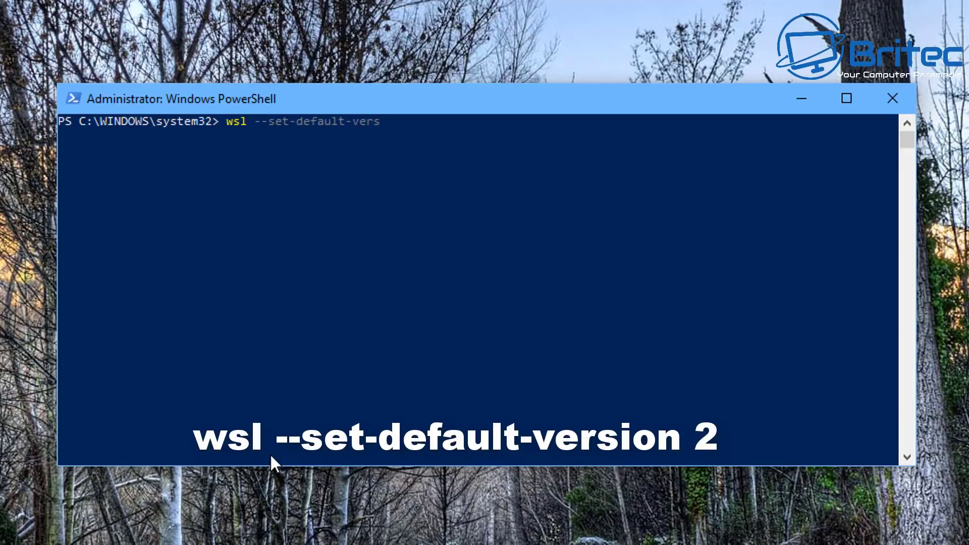
pyautogui.write('ion 2')
pyautogui.press('Return')
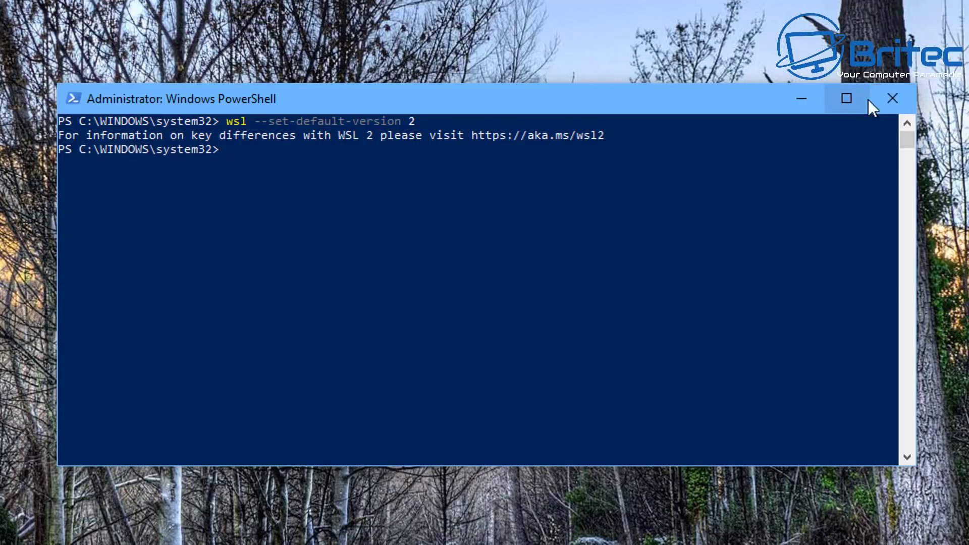
pyautogui.click(898, 95)
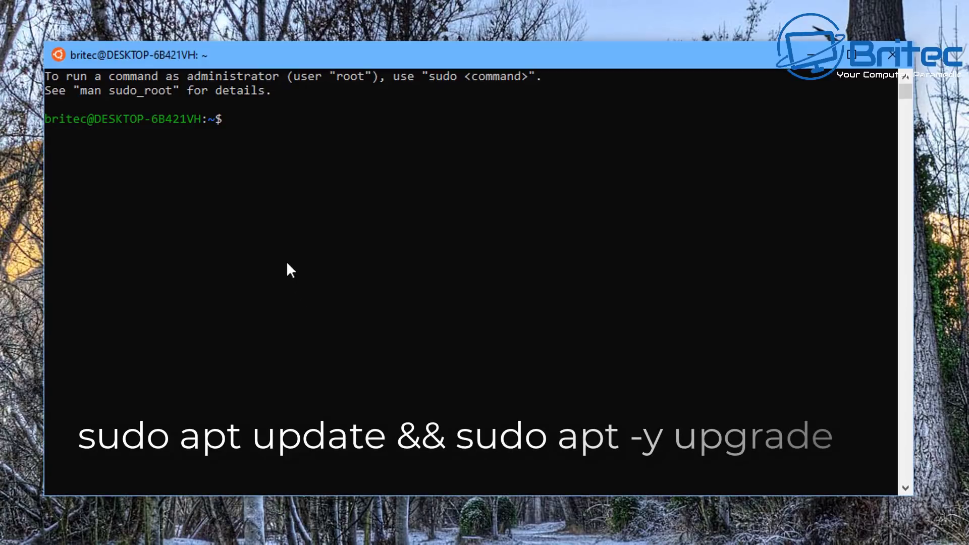
# Update and upgrade the Ubuntu packages with sudo apt update && sudo apt -y upgrade, entering the sudo account password
pyautogui.rightClick(277, 240)
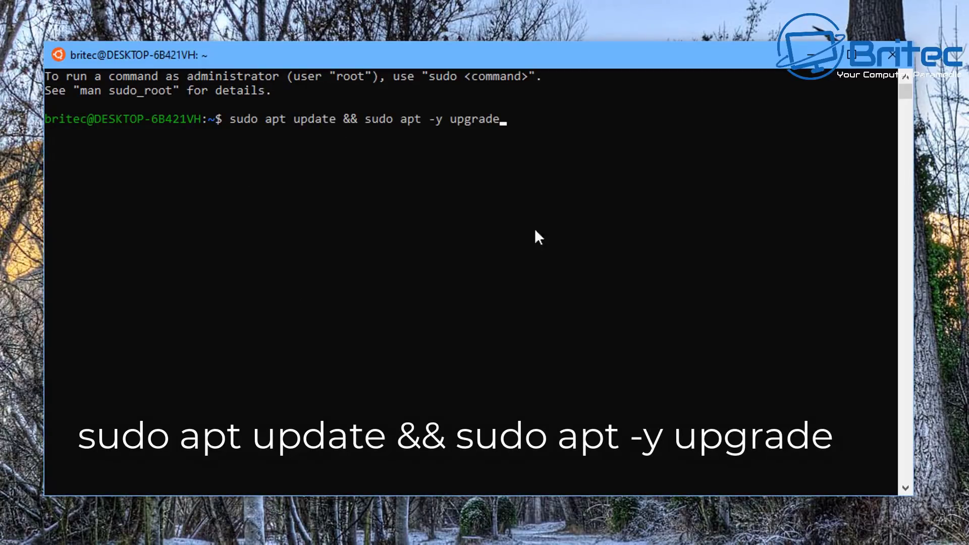
pyautogui.press('Return')
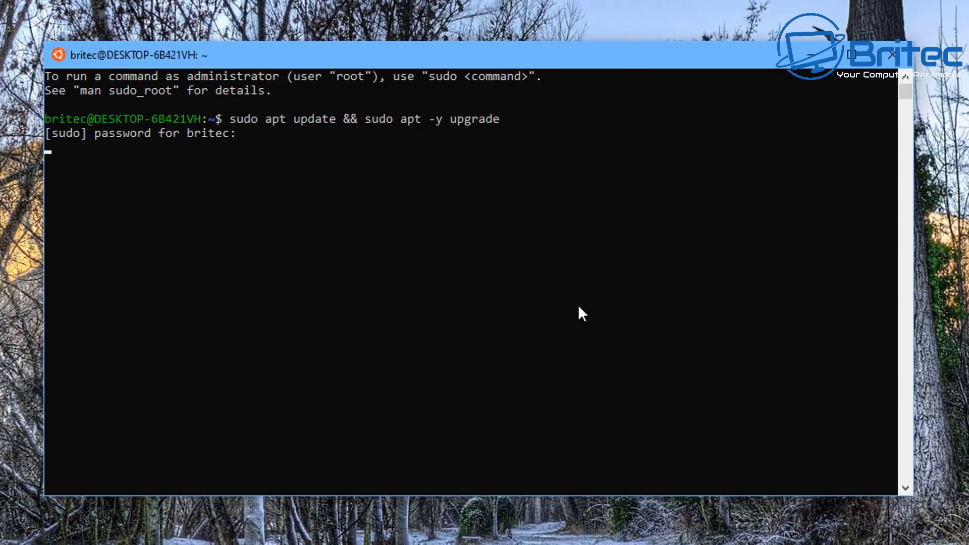
pyautogui.press('Return')
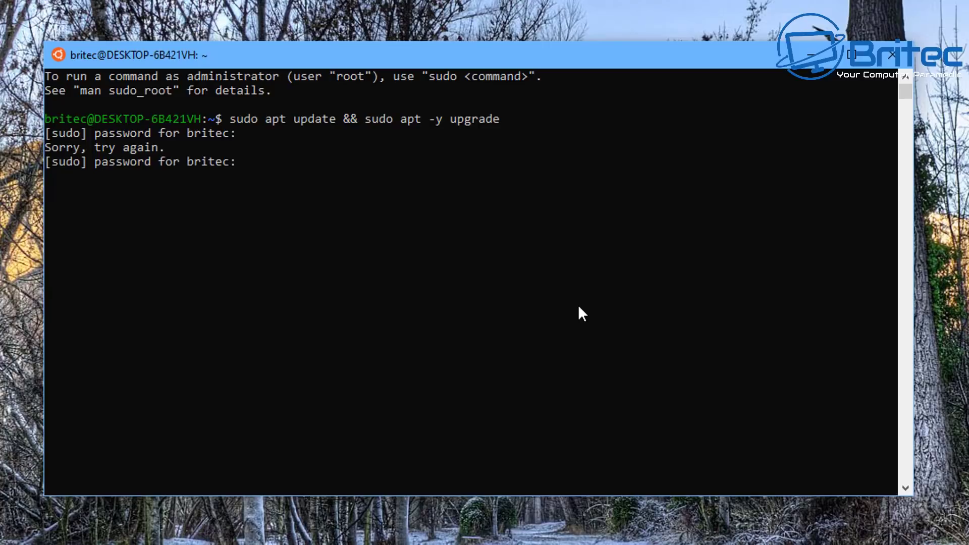
pyautogui.press('Return')
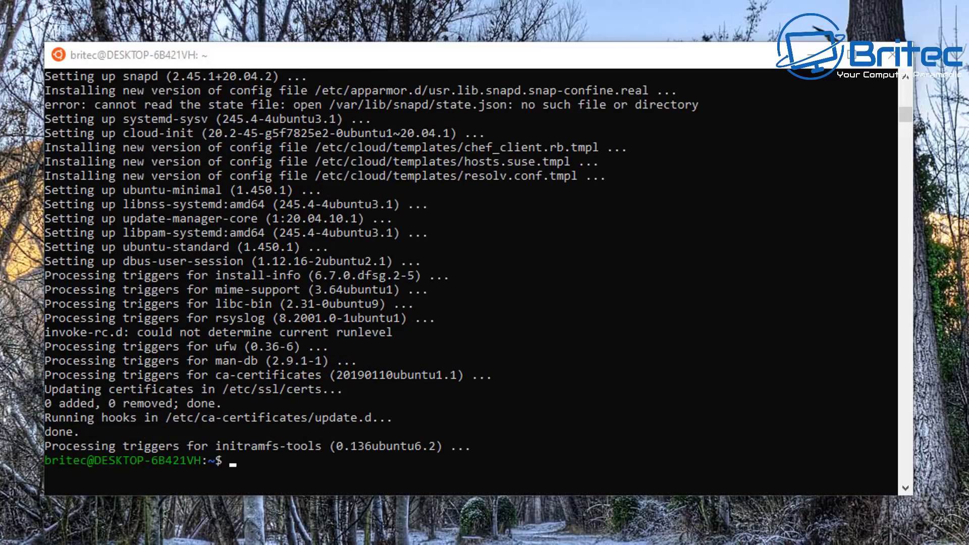
# Remove any existing xrdp package with sudo apt-get purge xrdp, and install it fresh with sudo apt install -y xrdp
pyautogui.click(253, 467)
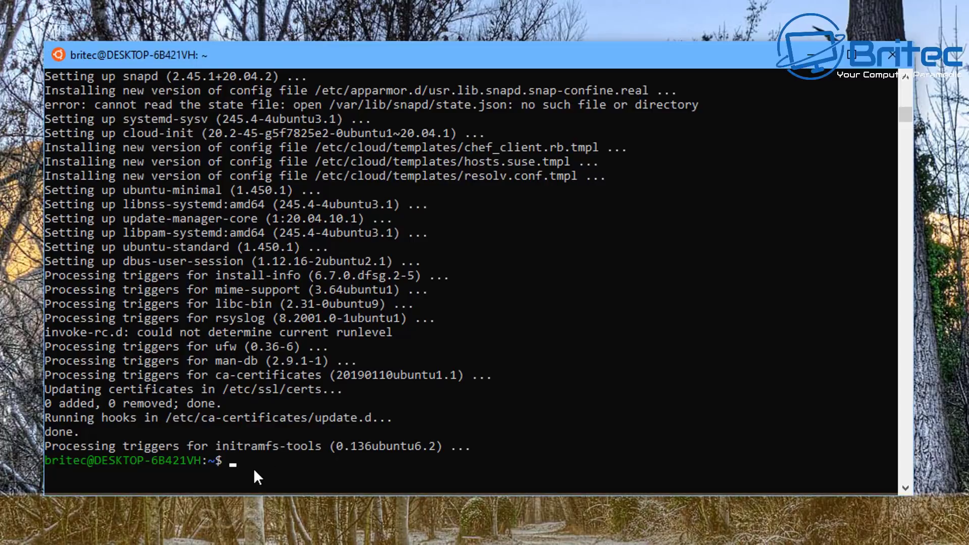
pyautogui.rightClick(255, 468)
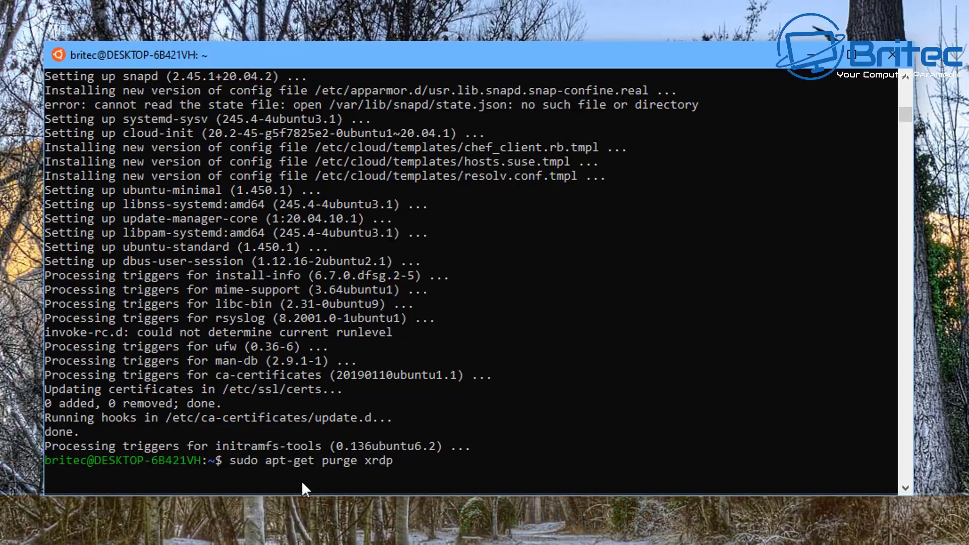
pyautogui.press('Return')
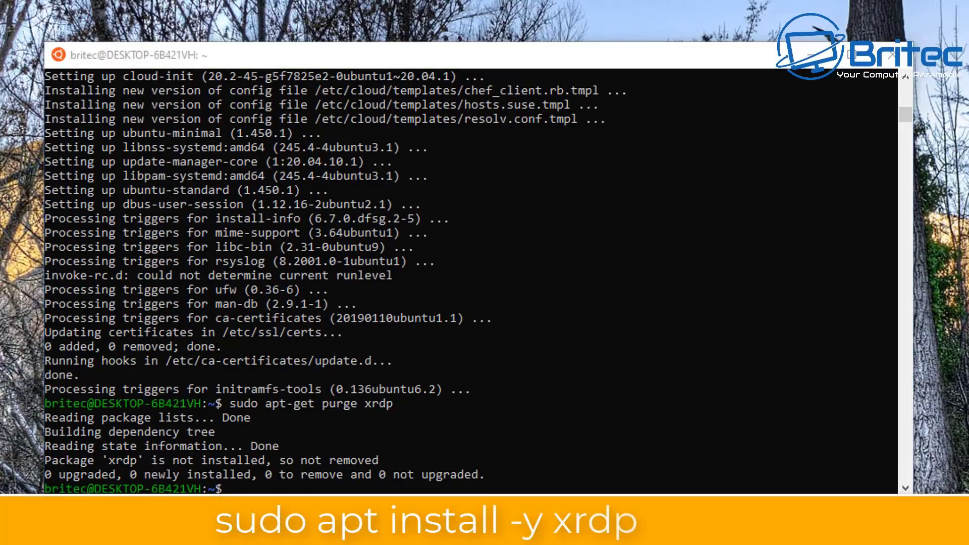
pyautogui.click(276, 489)
pyautogui.rightClick(277, 489)
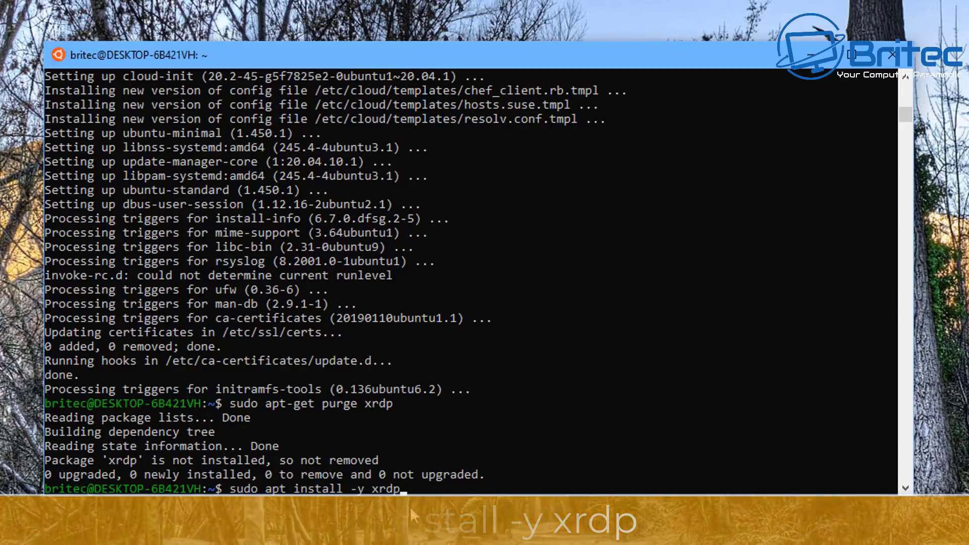
pyautogui.press('Return')
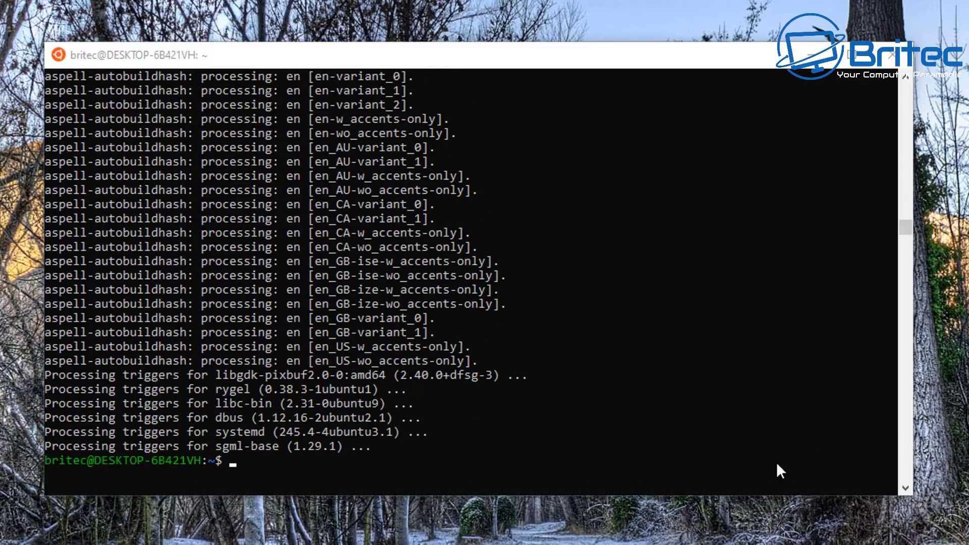
# Install the Xfce desktop with sudo apt install -y xfce4, choosing gdm3 as the default display manager
pyautogui.click(286, 473)
pyautogui.write('sudo apt install -y xfce4')
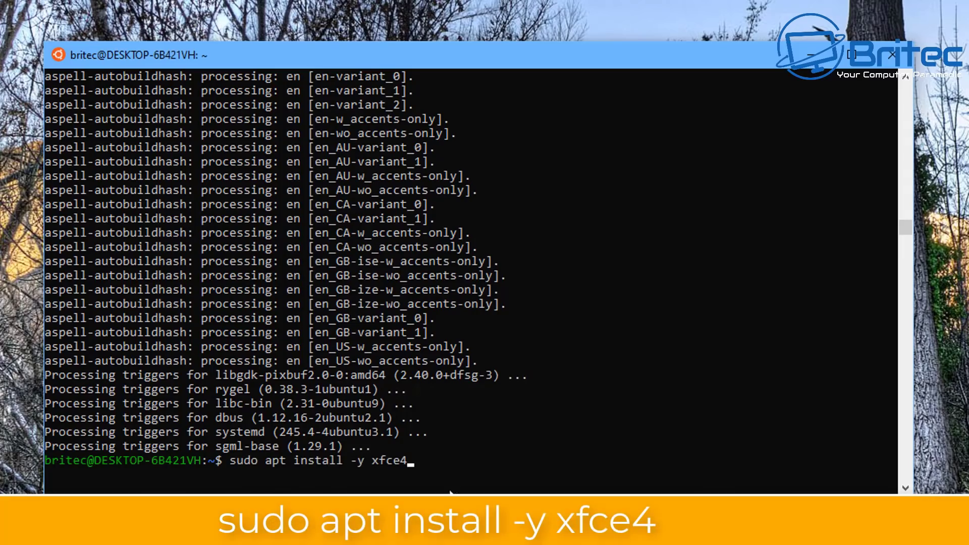
pyautogui.press('Return')
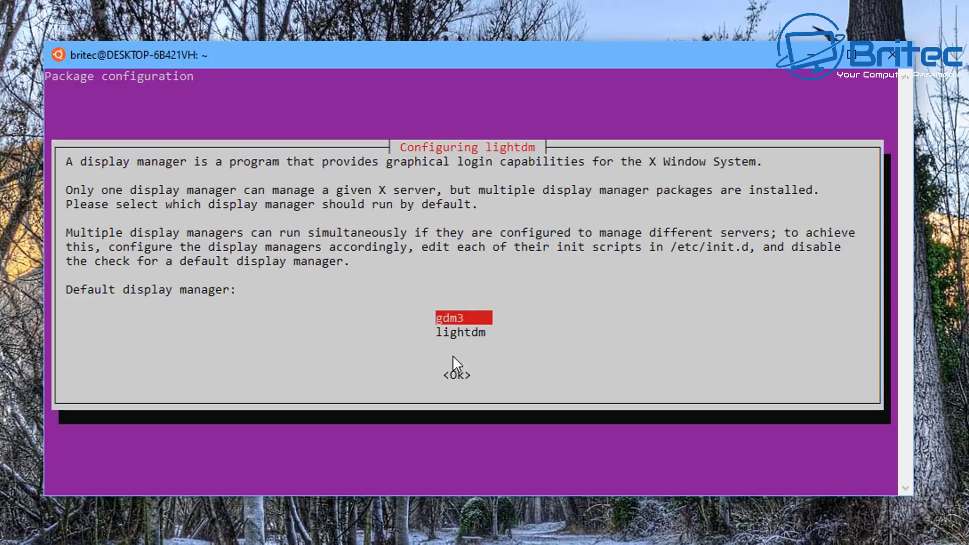
pyautogui.click(537, 374)
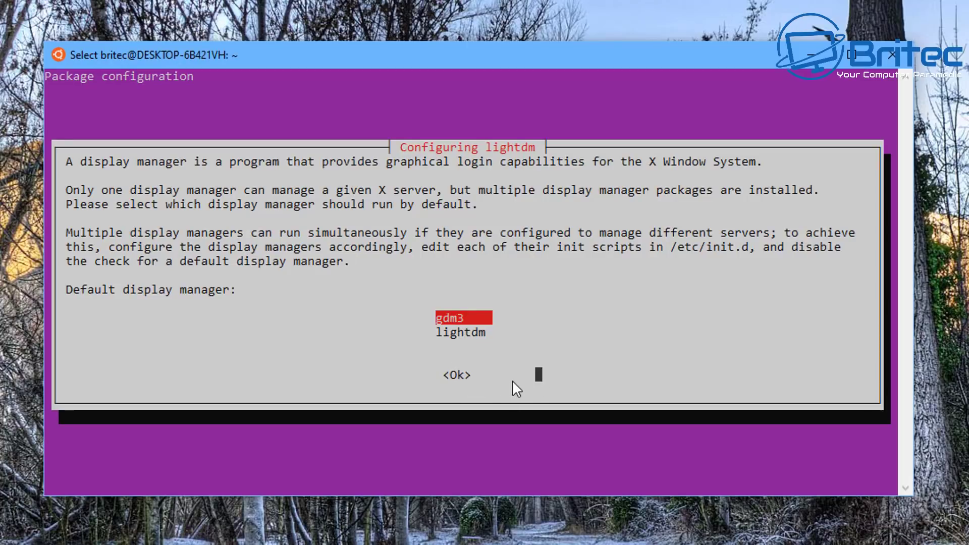
pyautogui.press('Escape')
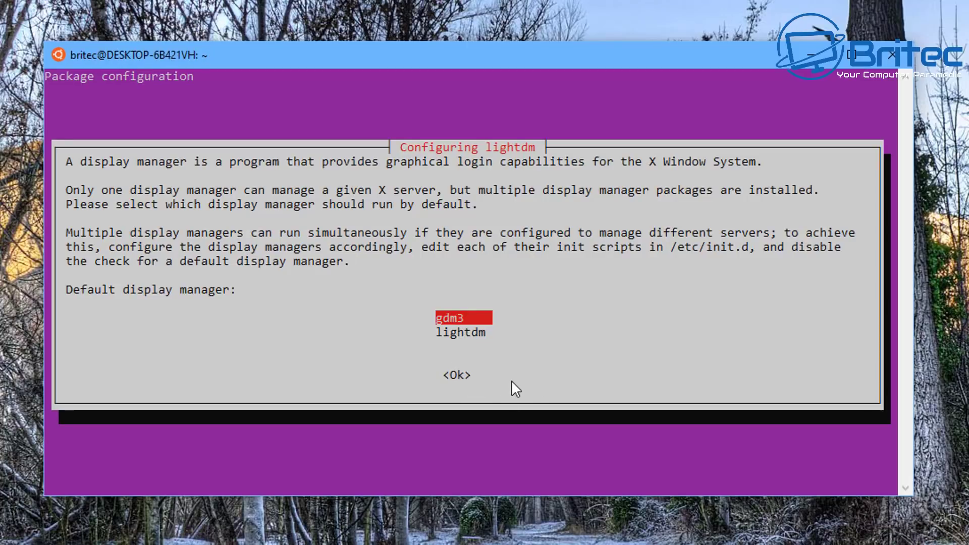
pyautogui.press('Return')
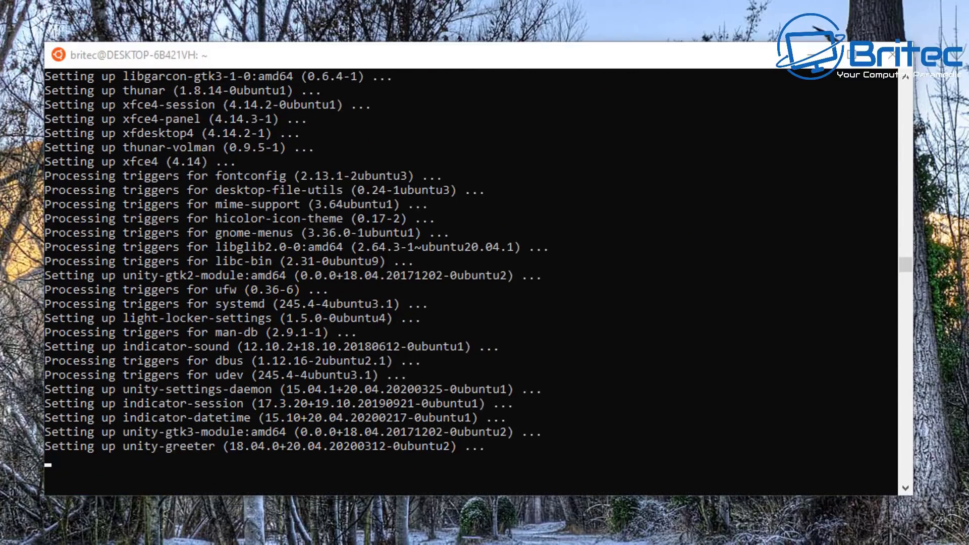
# Install the extra Xfce packages by running sudo apt install -y xfce4-goodies
pyautogui.click(276, 475)
pyautogui.write('sudo apt install -y xfce4-goodies')
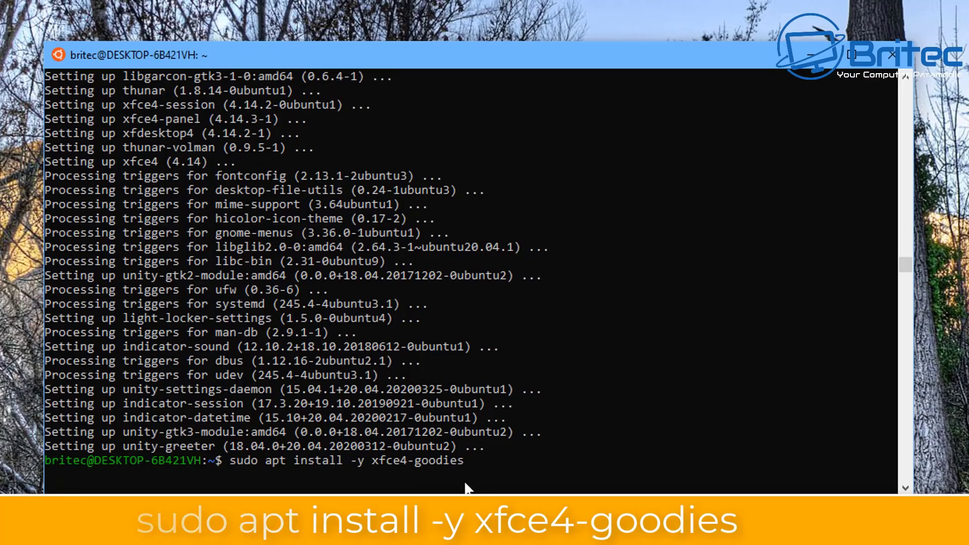
pyautogui.press('Return')
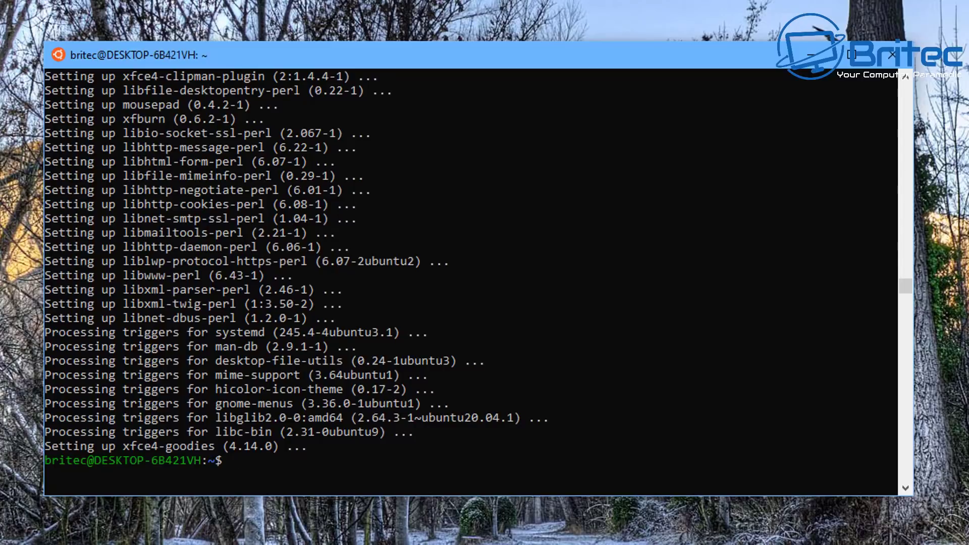
# Back up /etc/xrdp/xrdp.ini as /etc/xrdp/xrdp.ini.bak, and replace port 3389 with 3390 in xrdp.ini using sudo sed -i
pyautogui.press('super')
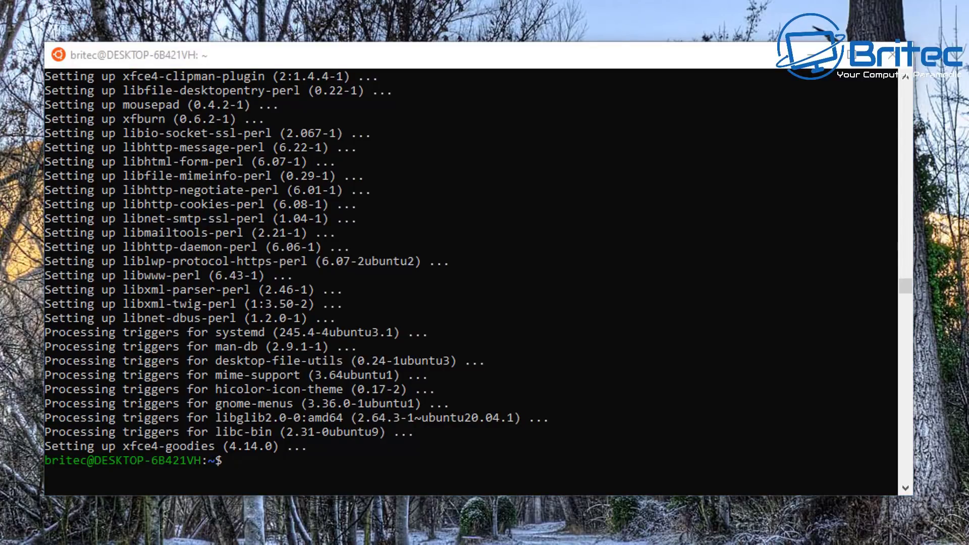
pyautogui.rightClick(281, 480)
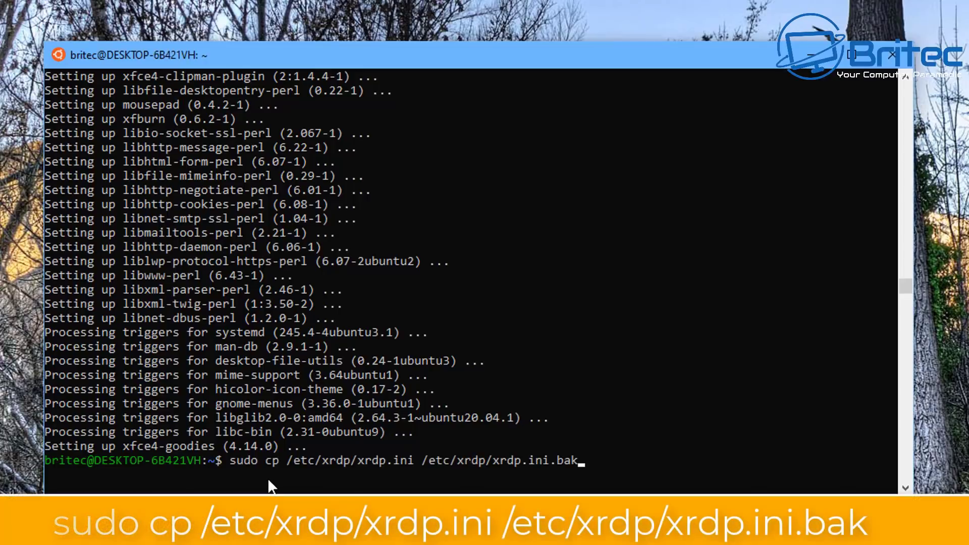
pyautogui.press('Return')
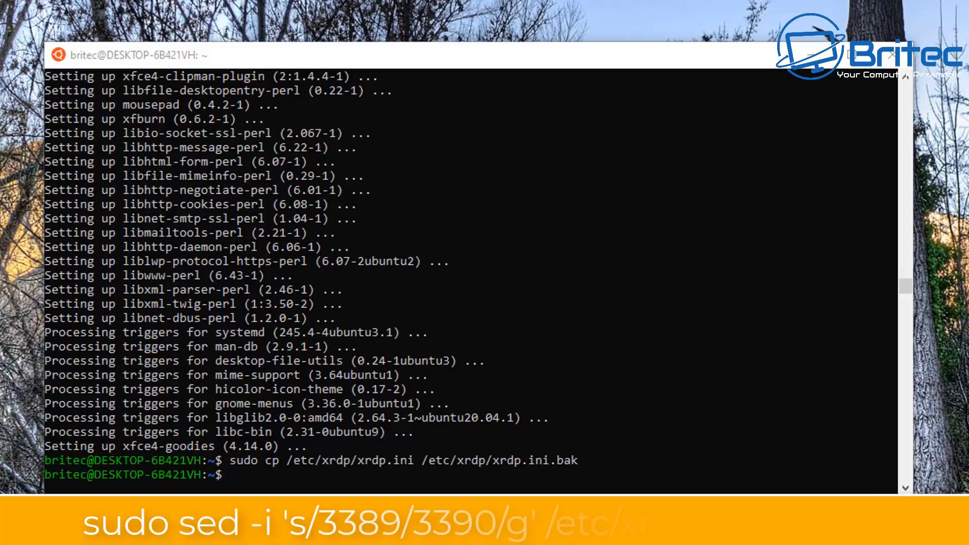
pyautogui.click(323, 484)
pyautogui.rightClick(323, 483)
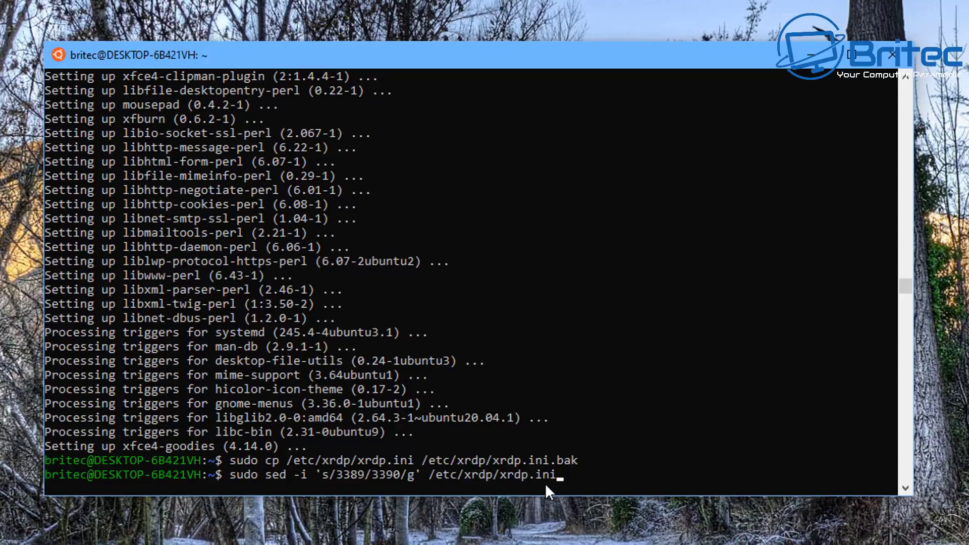
pyautogui.press('Return')
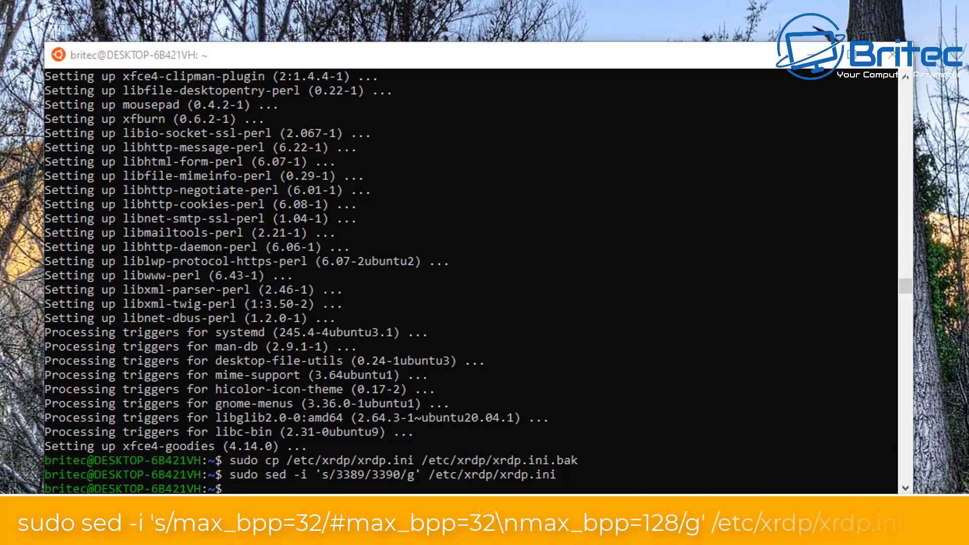
# Use sudo sed -i on /etc/xrdp/xrdp.ini to comment out max_bpp=32 and xserverbpp=24, adding max_bpp=128 and xserverbpp=128 on new lines
pyautogui.click(365, 486)
pyautogui.rightClick(365, 485)
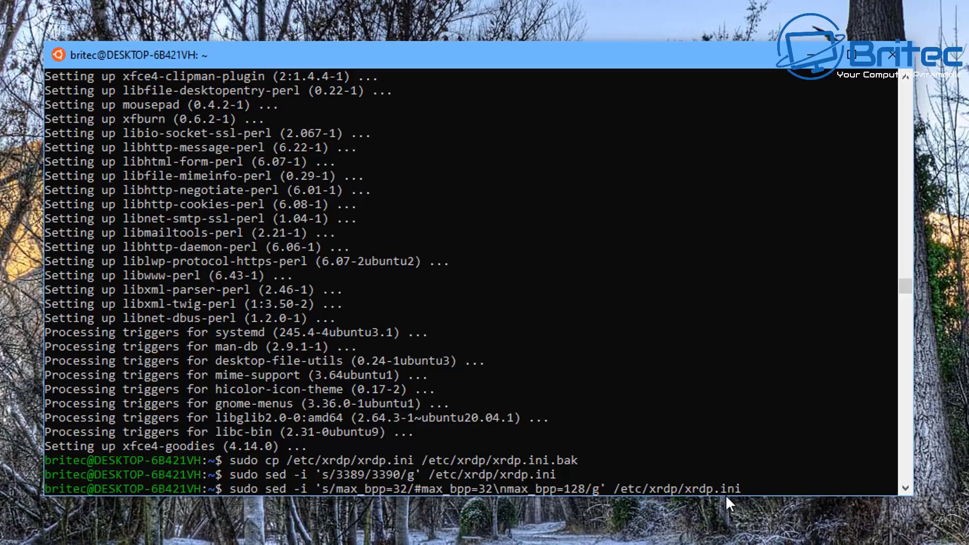
pyautogui.press('Return')
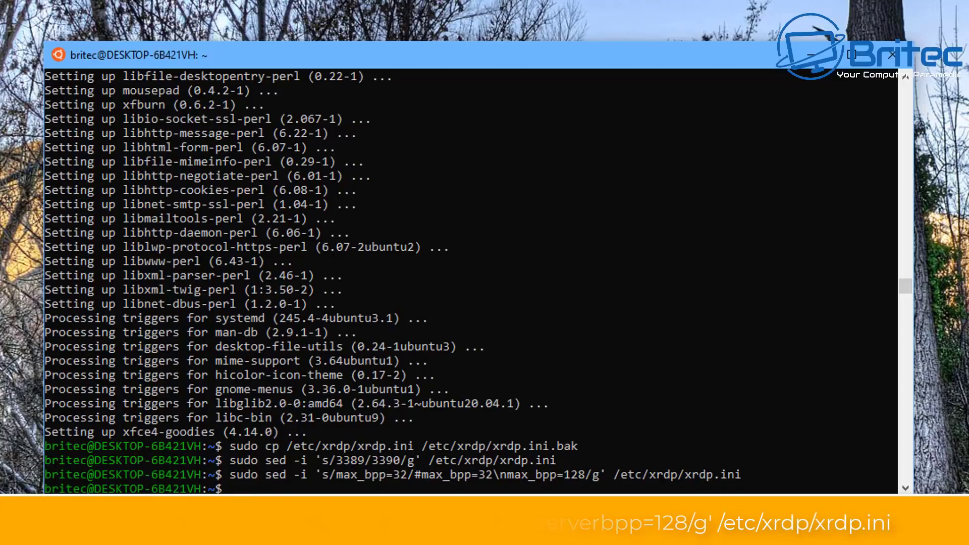
pyautogui.rightClick(329, 488)
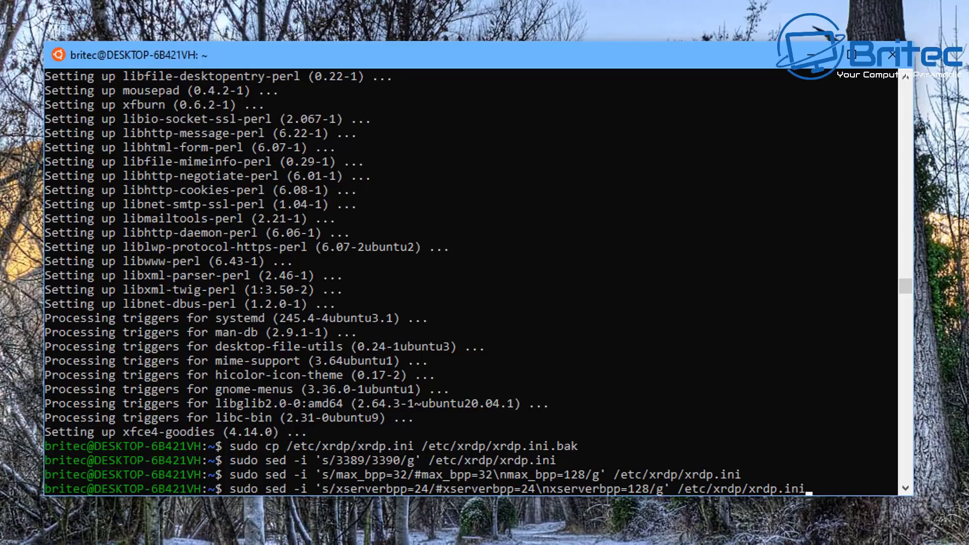
pyautogui.press('Return')
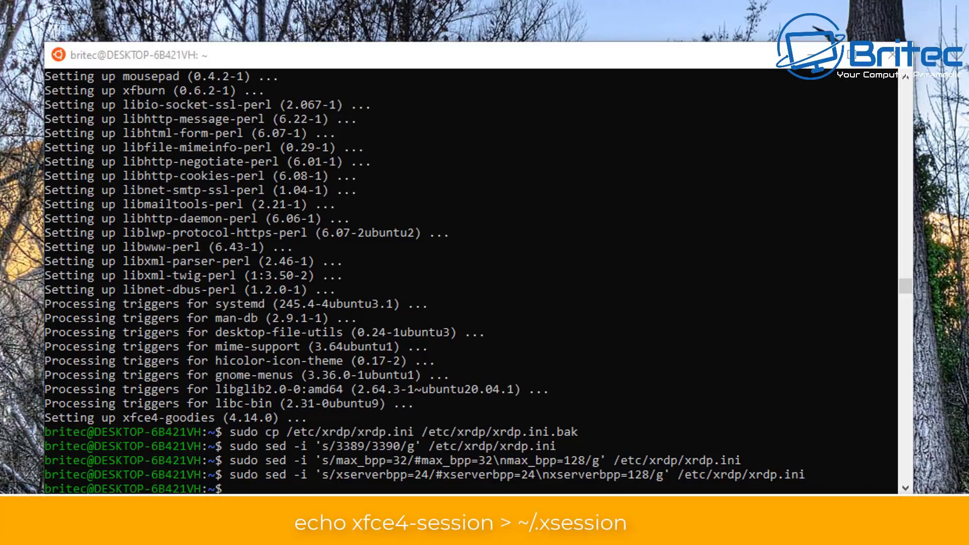
# Set Xfce as the session by running echo xfce4-session > ~/.xsession
pyautogui.click(250, 490)
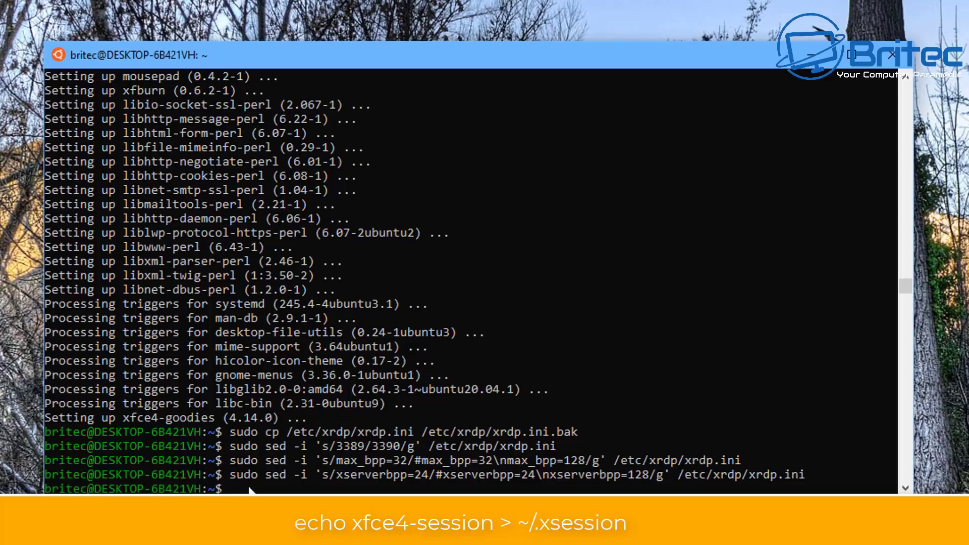
pyautogui.rightClick(249, 489)
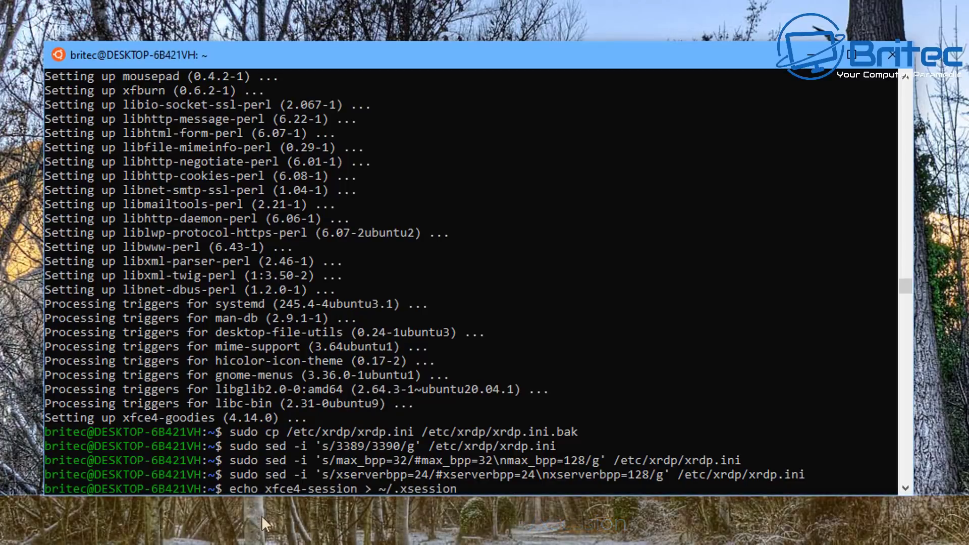
pyautogui.press('Return')
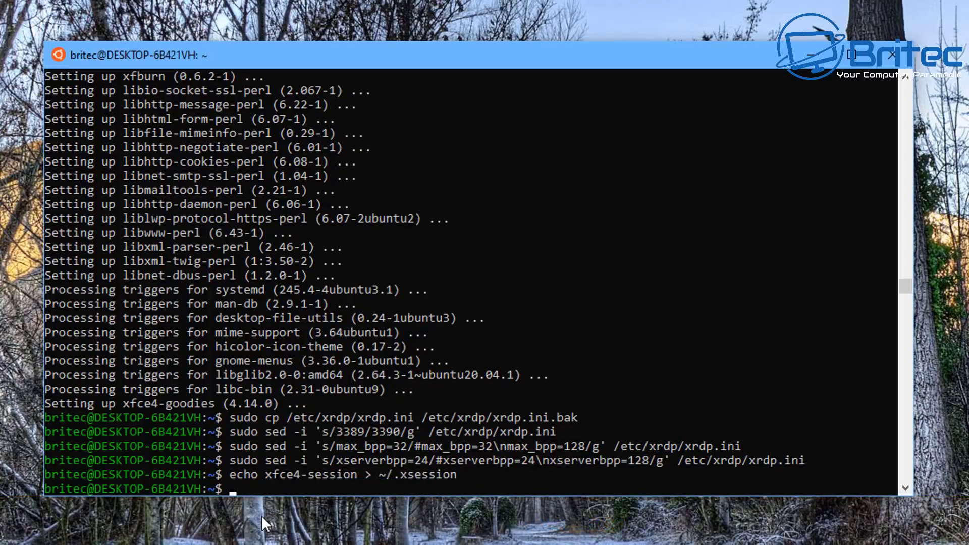
pyautogui.click(262, 516)
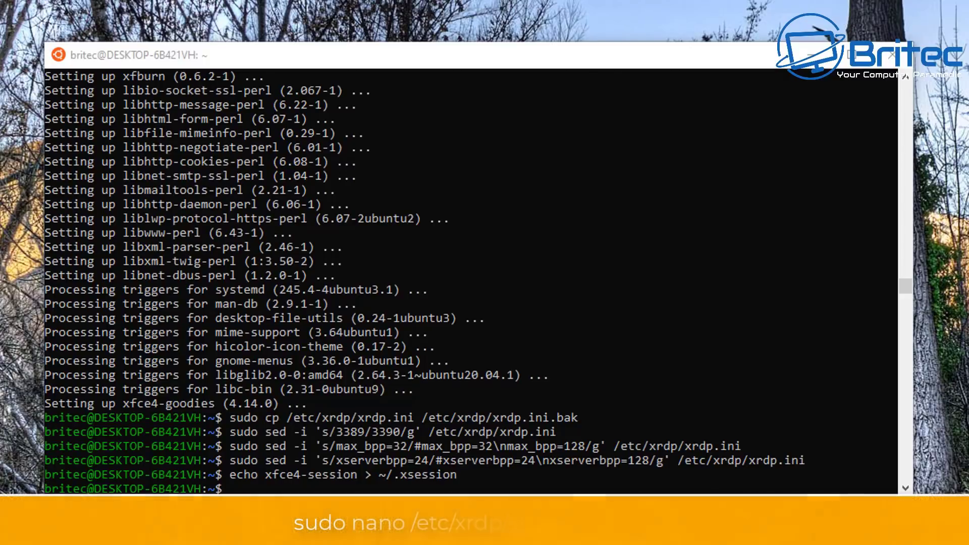
# Open /etc/xrdp/startwm.sh with sudo nano and comment out its last two lines, test -x /etc/X11/Xsession and exec /bin/sh
pyautogui.click(403, 487)
pyautogui.write('sudo nano /etc/xrdp/startwm.sh')
pyautogui.press('Return')
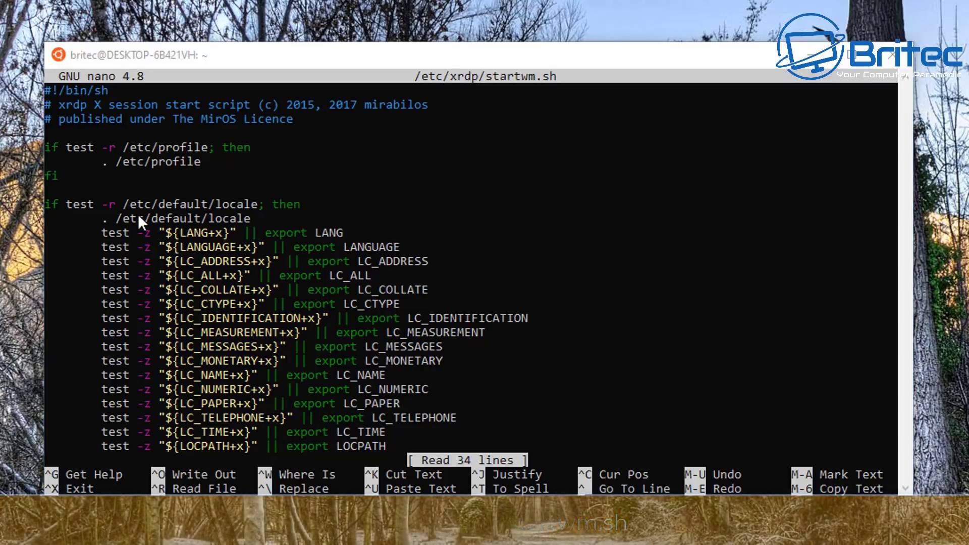
pyautogui.click(53, 193)
pyautogui.click(62, 201)
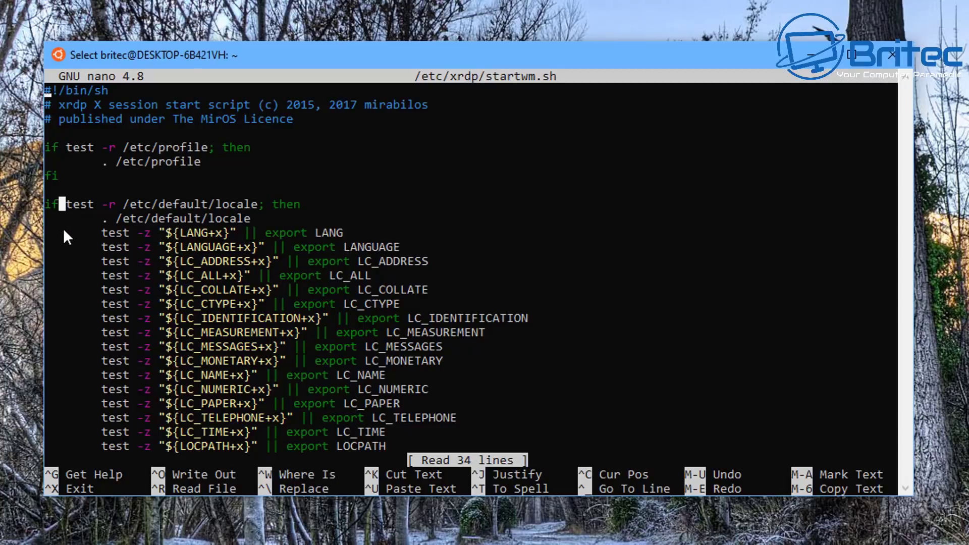
pyautogui.press('Down')
pyautogui.press('Down')
pyautogui.press('Down')
pyautogui.press('Down')
pyautogui.press('Down')
pyautogui.press('Down')
pyautogui.press('Down')
pyautogui.press('Down')
pyautogui.press('Down')
pyautogui.press('Down')
pyautogui.press('Down')
pyautogui.press('Down')
pyautogui.press('Down')
pyautogui.press('Down')
pyautogui.press('Down')
pyautogui.press('Down')
pyautogui.press('Down')
pyautogui.press('Down')
pyautogui.press('Down')
pyautogui.press('Down')
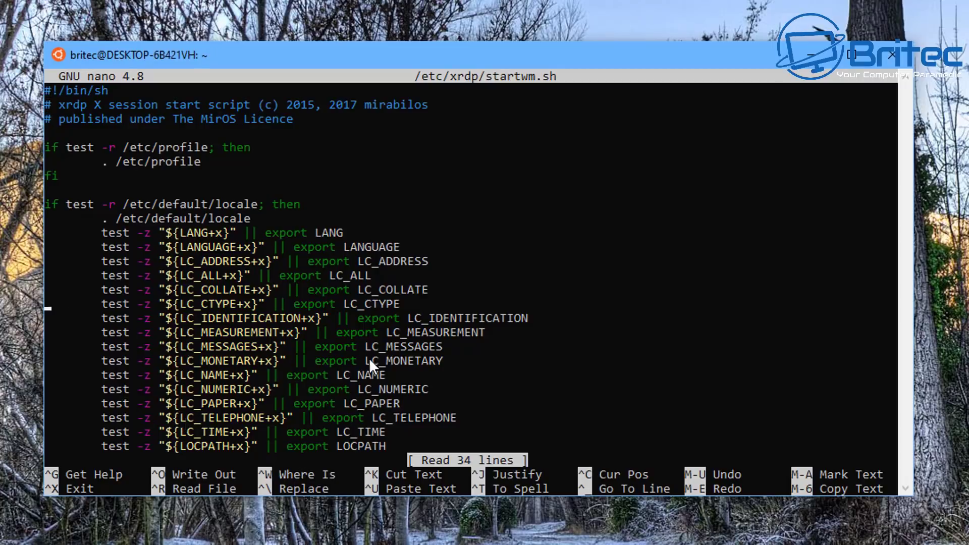
pyautogui.press('Down')
pyautogui.press('Down')
pyautogui.press('Down')
pyautogui.press('Down')
pyautogui.press('Down')
pyautogui.press('Down')
pyautogui.press('Down')
pyautogui.press('Down')
pyautogui.press('Down')
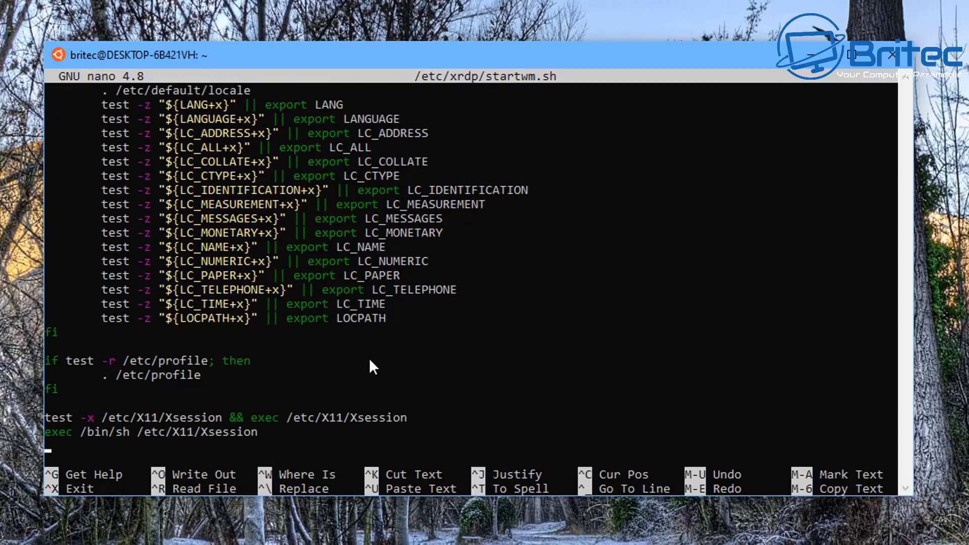
pyautogui.press('Up')
pyautogui.press('Up')
pyautogui.write('#')
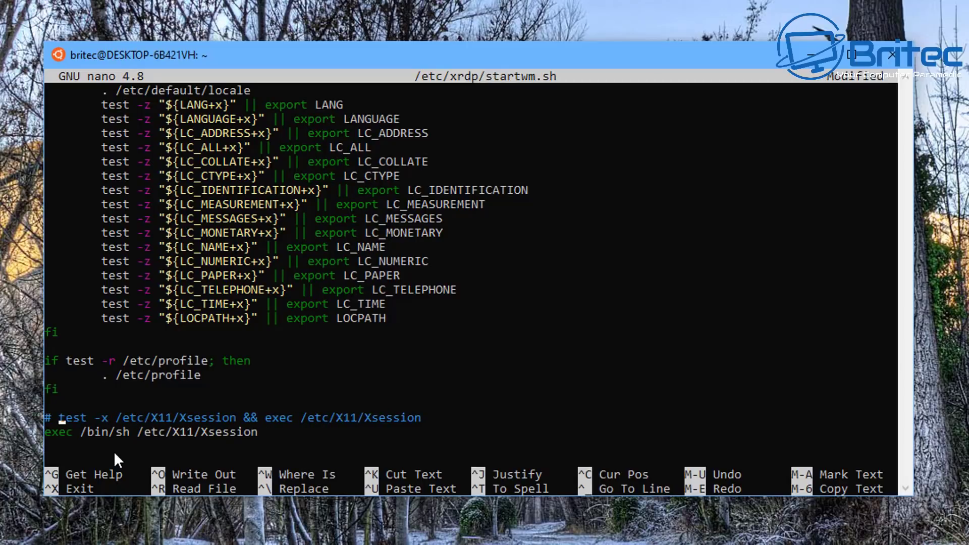
pyautogui.press('Down')
pyautogui.press('Left')
pyautogui.press('Left')
pyautogui.write('#')
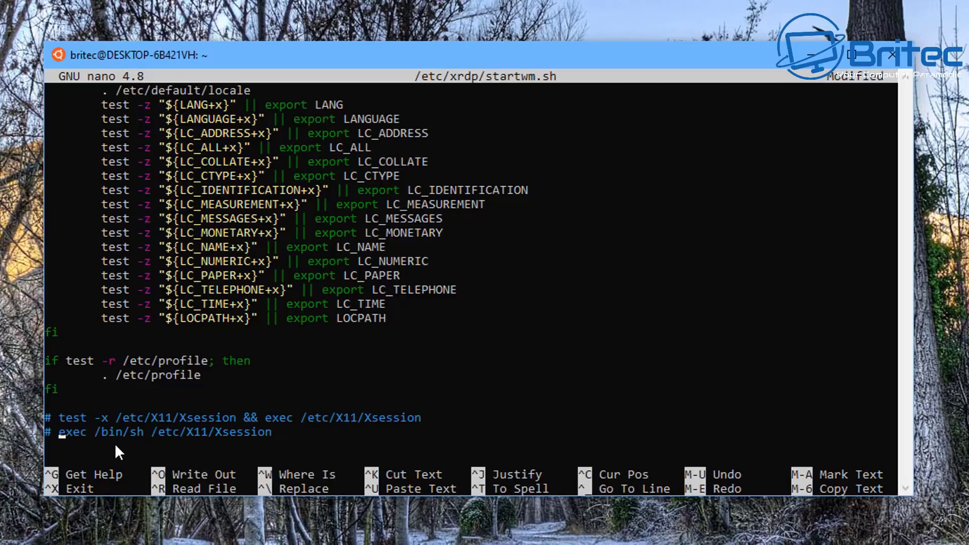
# Add a blank line, # xfce and startxfce4 at the end of startwm.sh, then save the file and exit nano
pyautogui.press('Down')
pyautogui.rightClick(74, 446)
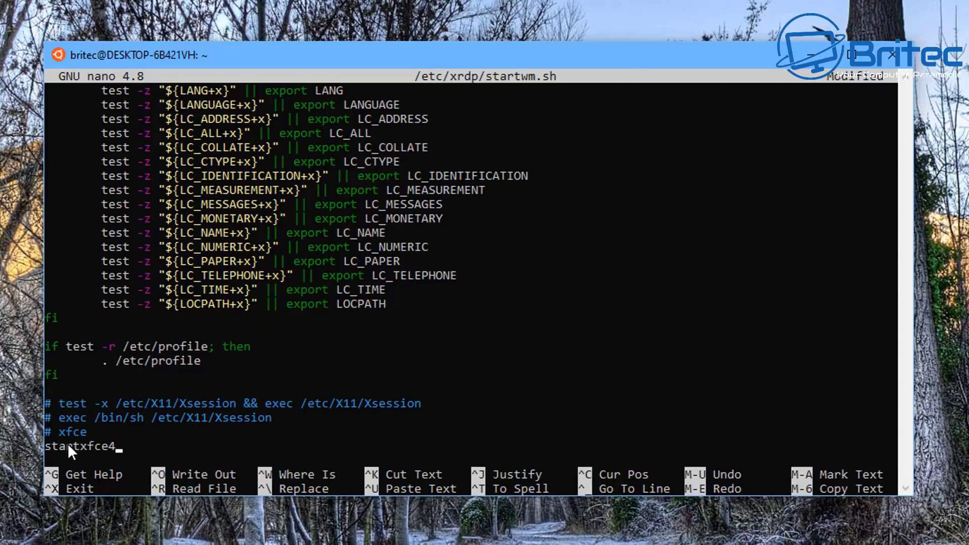
pyautogui.click(47, 431)
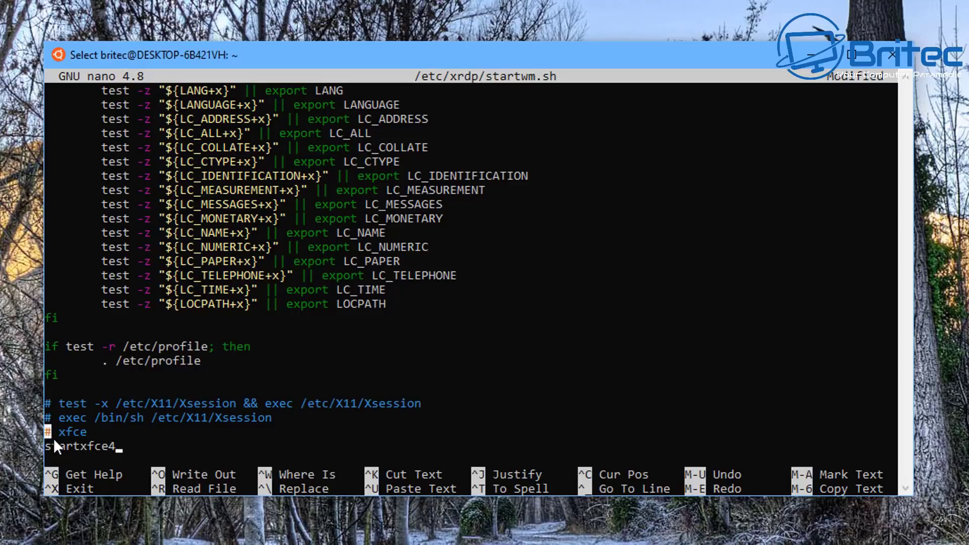
pyautogui.press('Escape')
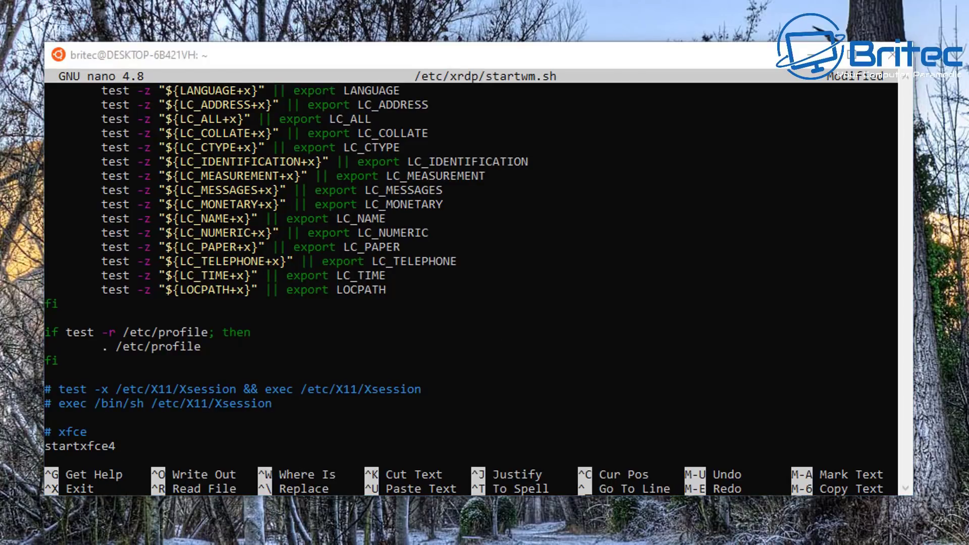
pyautogui.click(354, 448)
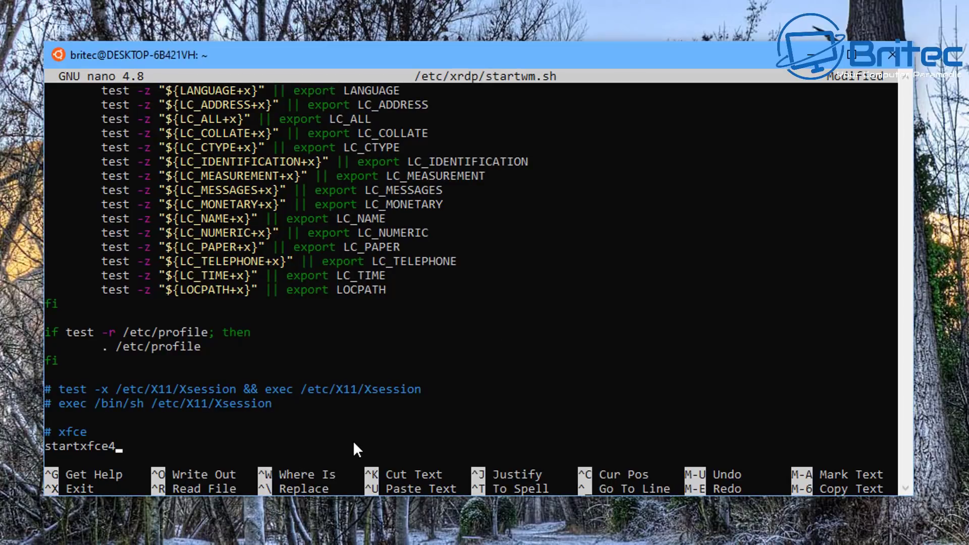
pyautogui.hotkey('ctrl', 'x')
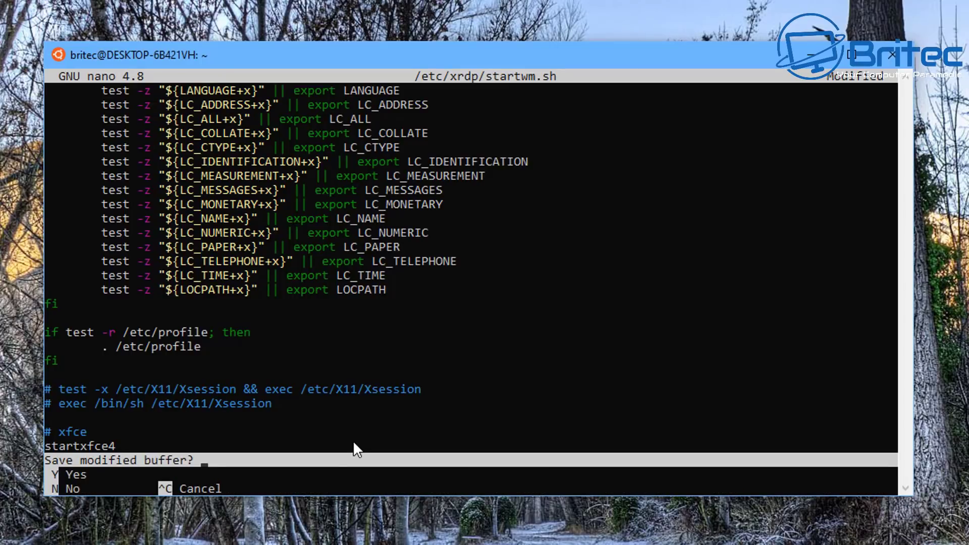
pyautogui.press('y')
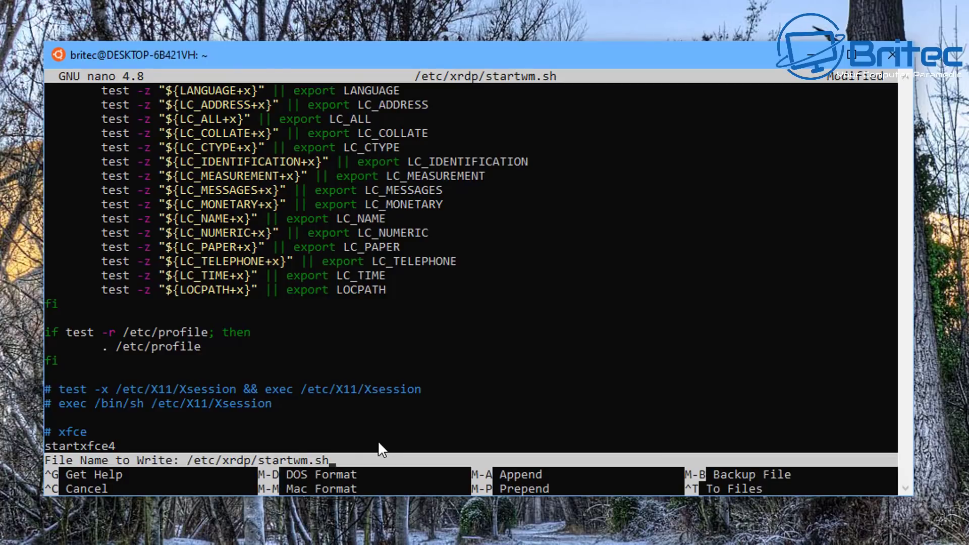
pyautogui.press('Return')
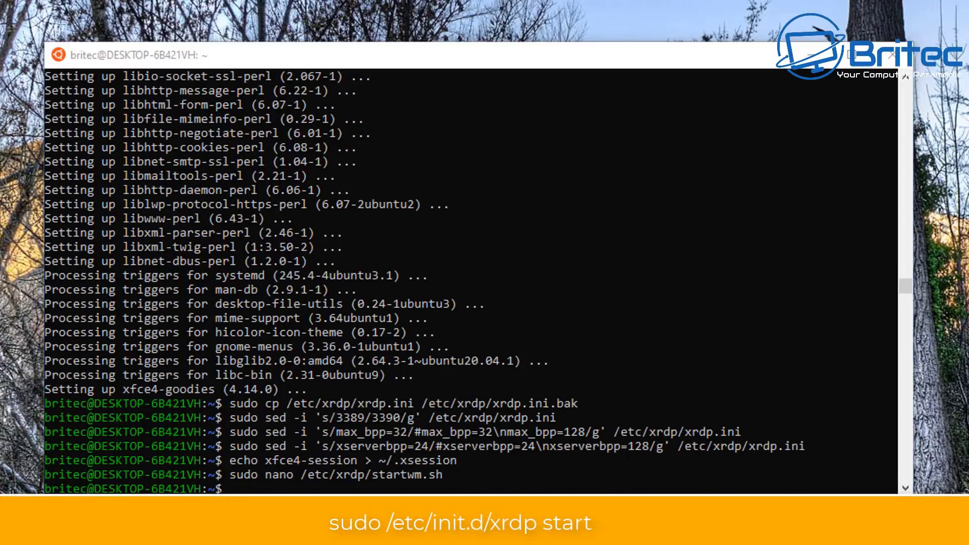
# Start the xrdp service by running sudo /etc/init.d/xrdp start in the Ubuntu terminal
pyautogui.click(450, 485)
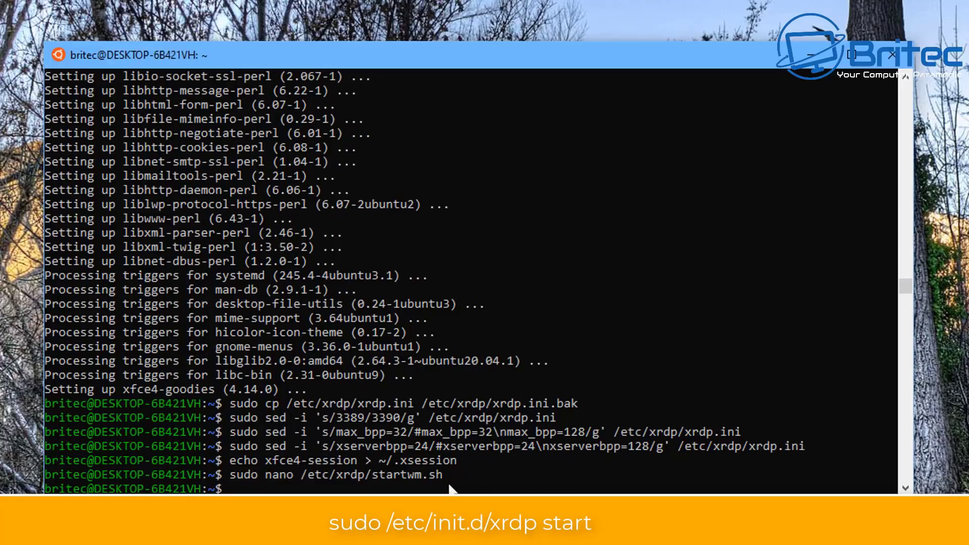
pyautogui.rightClick(450, 487)
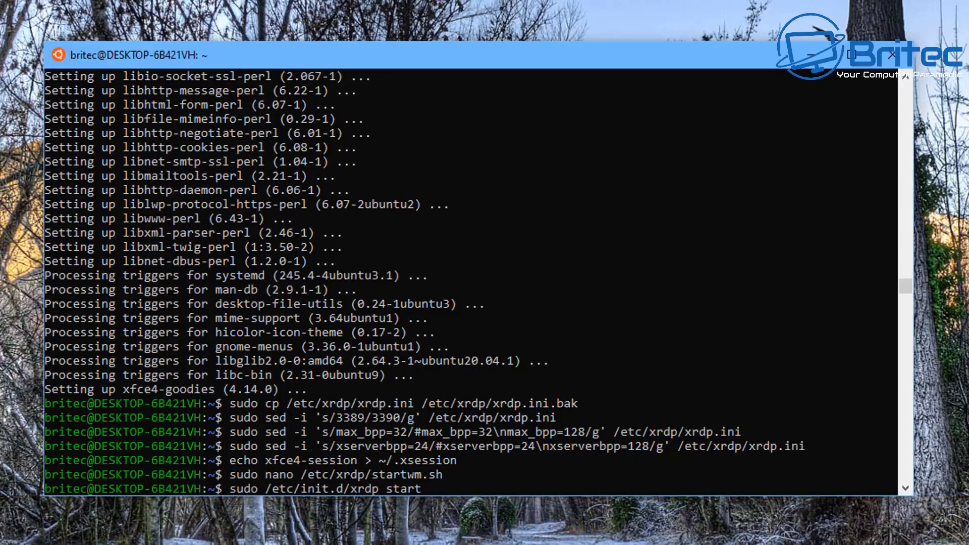
pyautogui.press('Return')
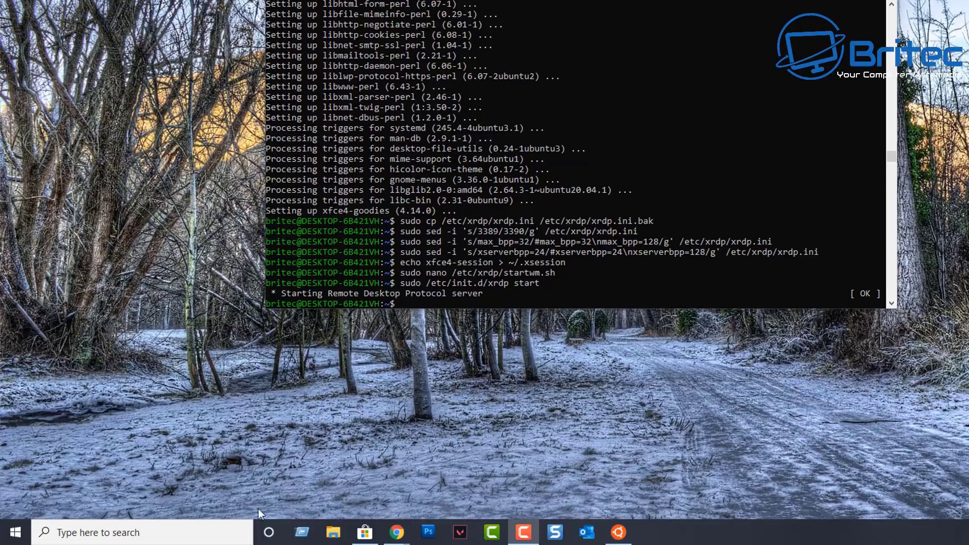
# Open Remote Desktop Connection in Windows and connect to localhost:3390, accepting the unverified remote computer identity
pyautogui.click(89, 531)
pyautogui.write('remote')
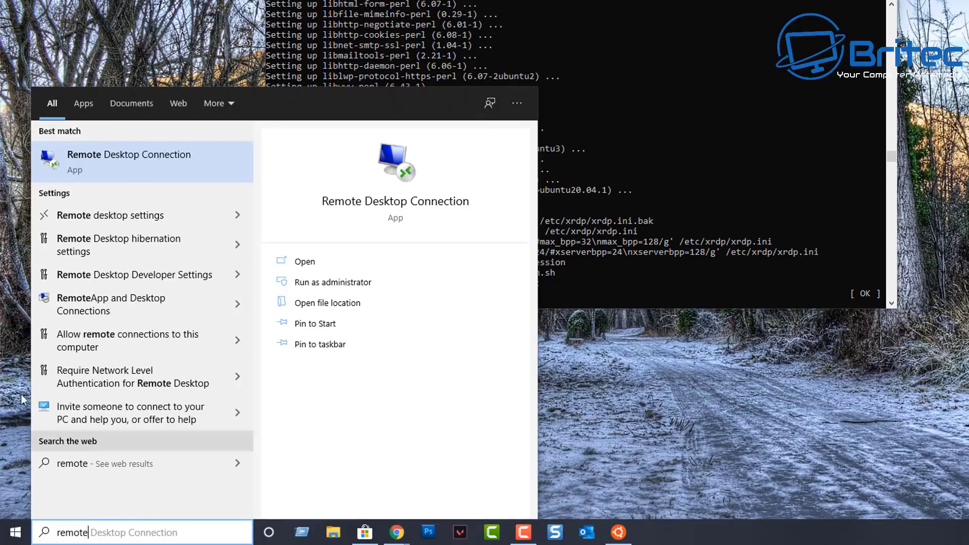
pyautogui.click(115, 166)
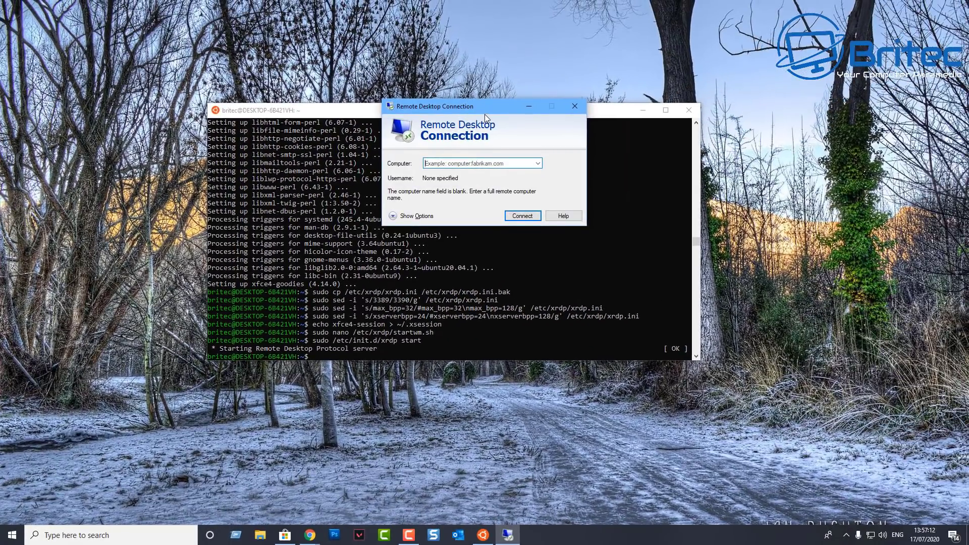
pyautogui.moveTo(484, 114); pyautogui.dragTo(441, 225)
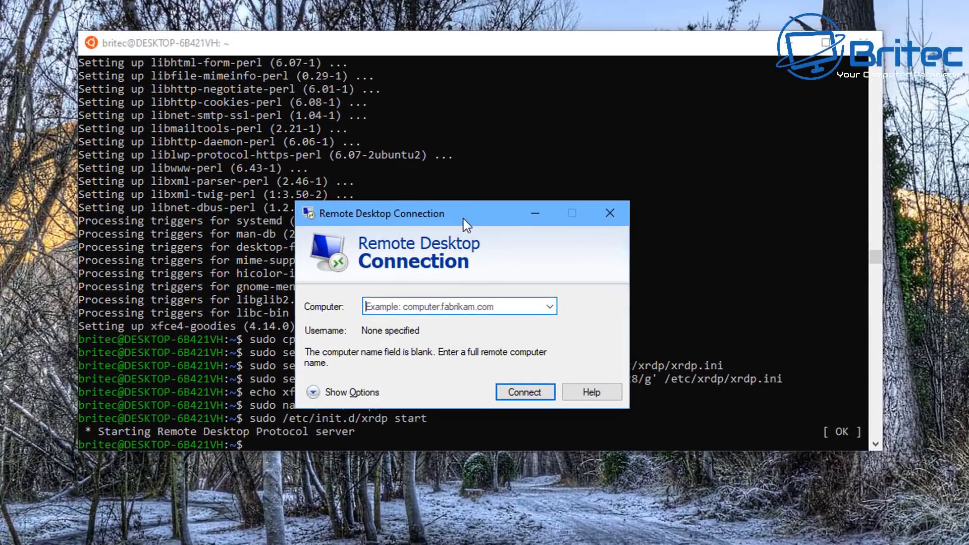
pyautogui.click(413, 270)
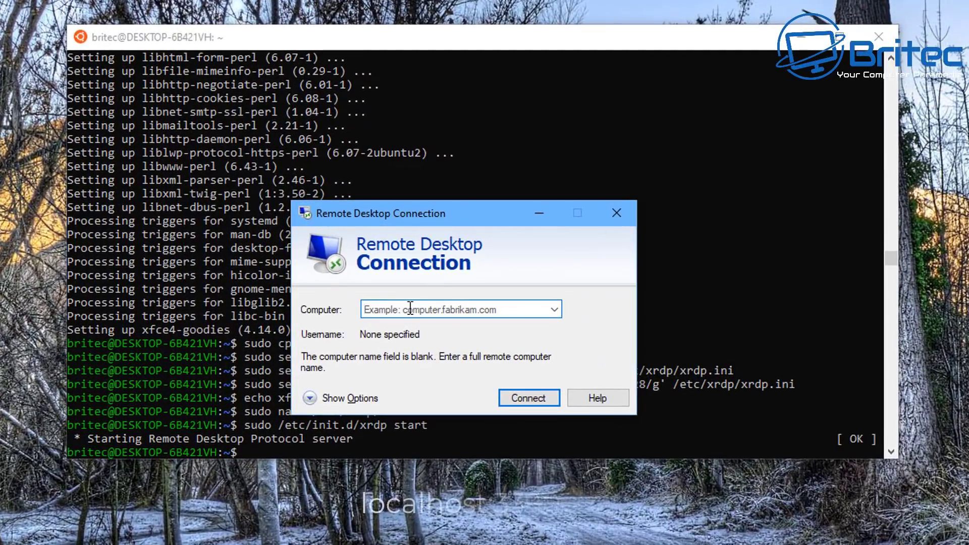
pyautogui.rightClick(414, 308)
pyautogui.click(437, 381)
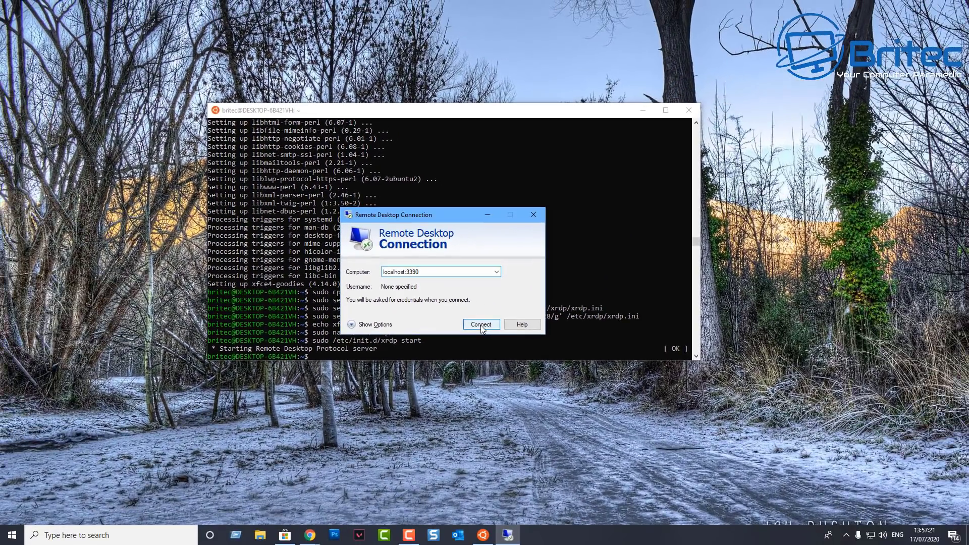
pyautogui.click(527, 398)
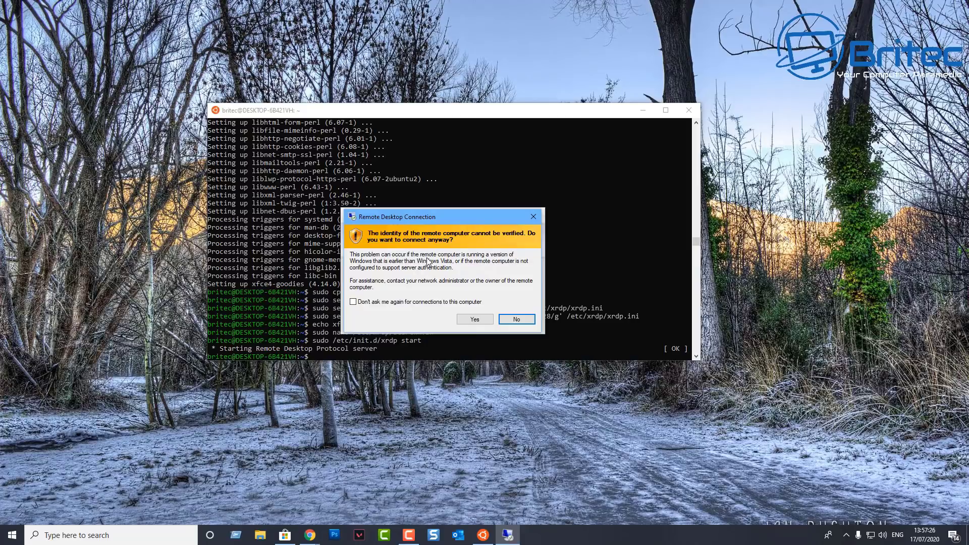
pyautogui.click(475, 321)
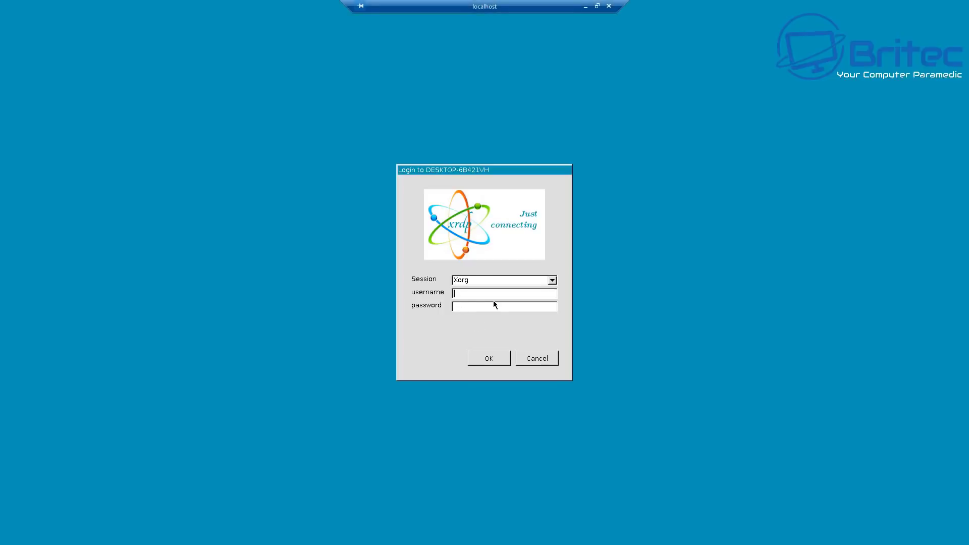
# Log in to the xrdp Xorg session with the Ubuntu account's username and password
pyautogui.write('b')
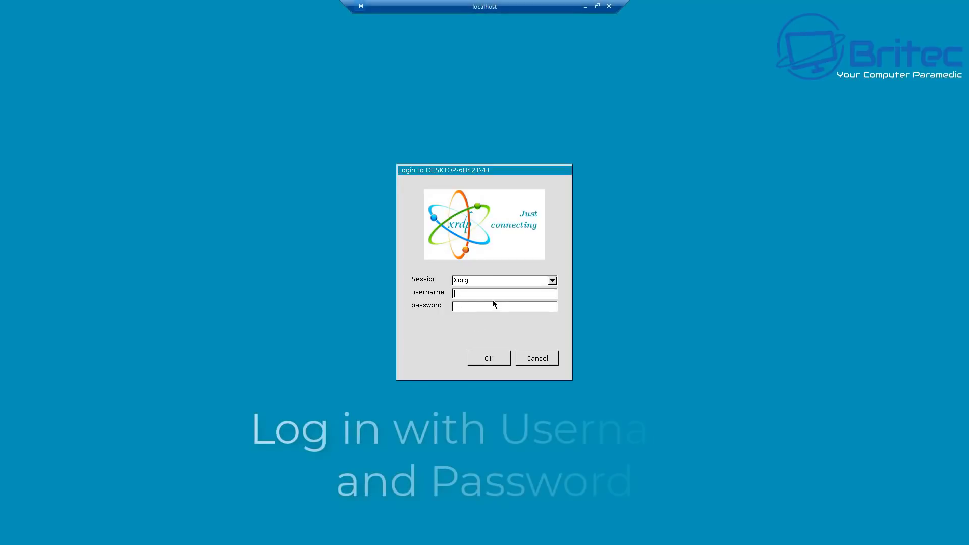
pyautogui.write('ritec')
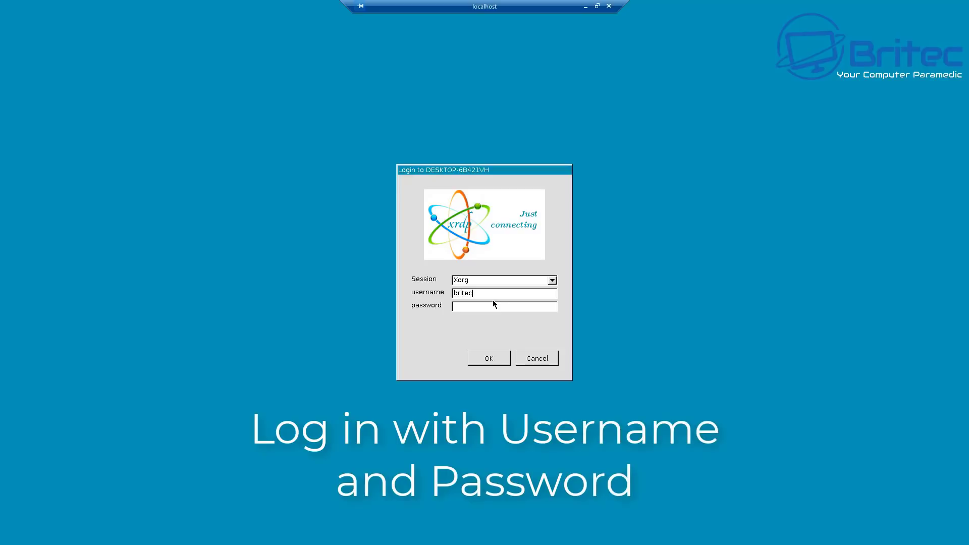
pyautogui.click(461, 307)
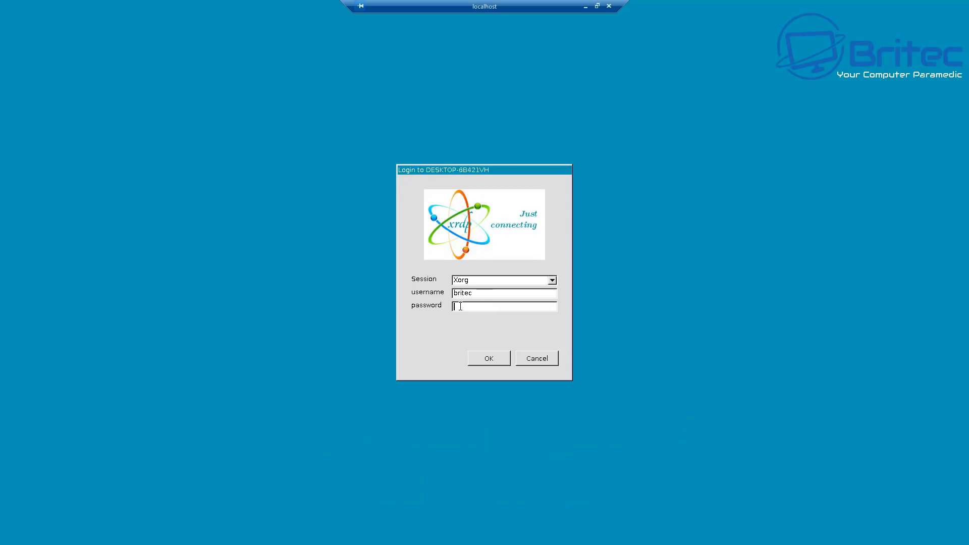
pyautogui.write('*')
pyautogui.click(489, 358)
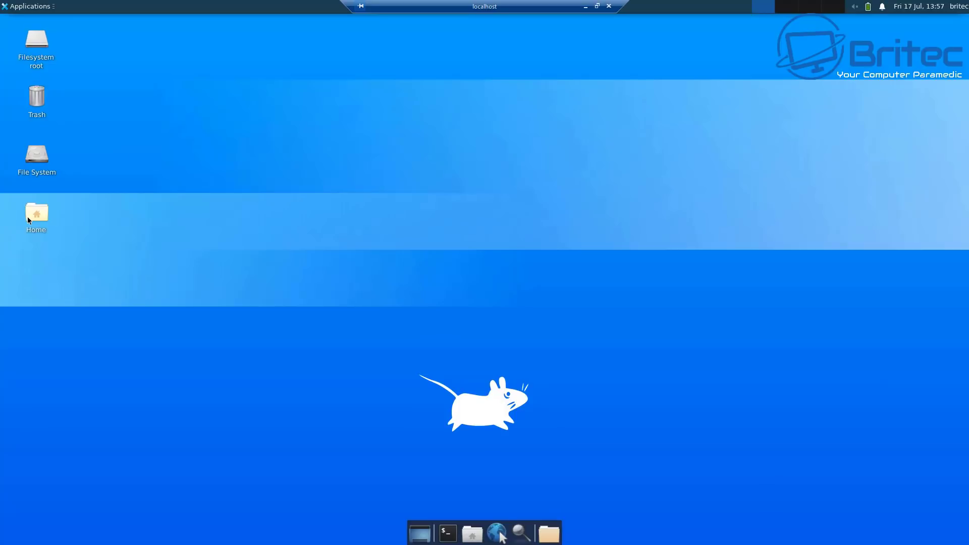
# Look through the Xfce Applications menu and the root File System folder, closing both
pyautogui.moveTo(29, 219)
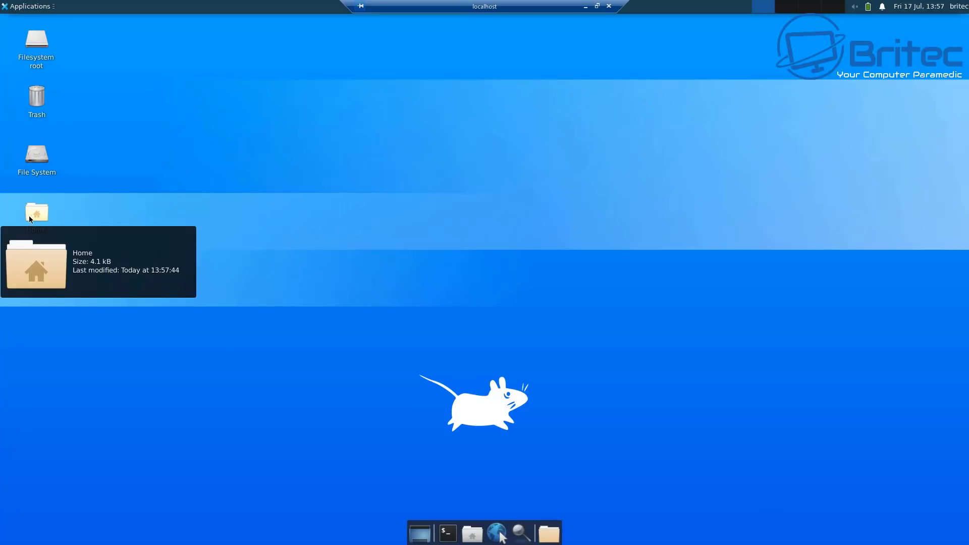
pyautogui.click(37, 7)
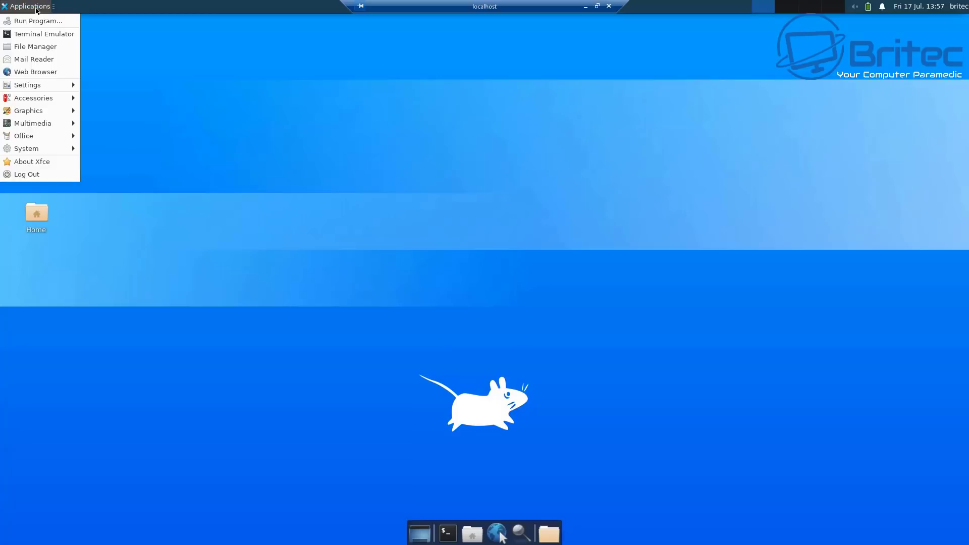
pyautogui.moveTo(36, 147)
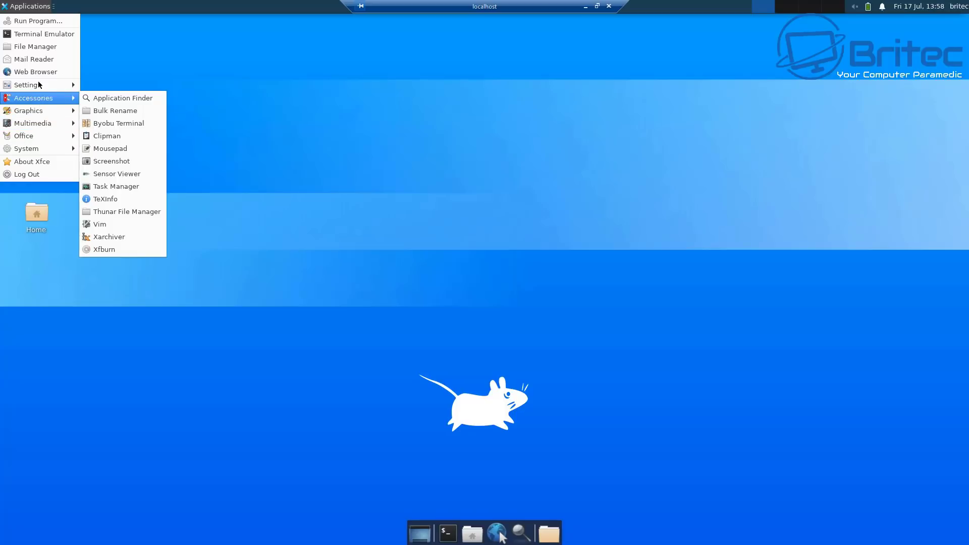
pyautogui.moveTo(38, 85)
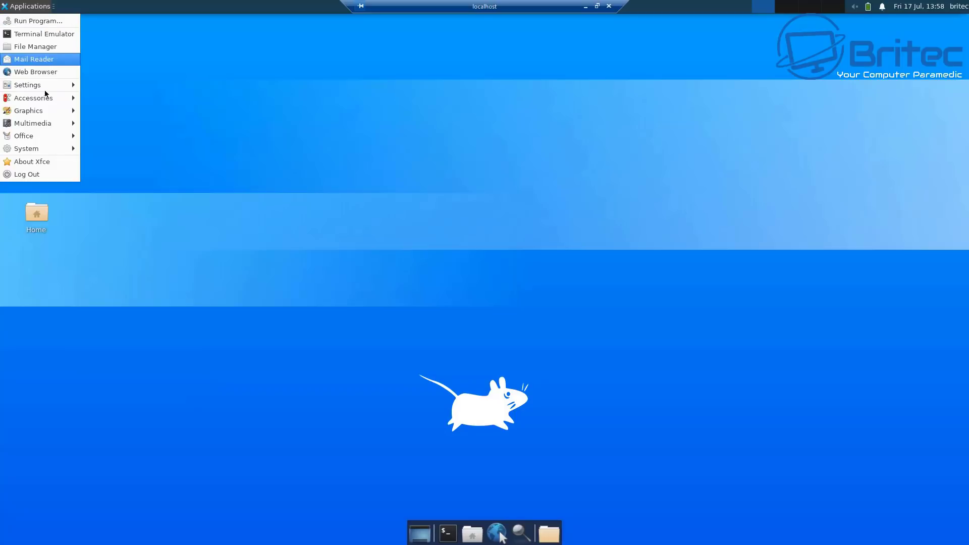
pyautogui.click(213, 171)
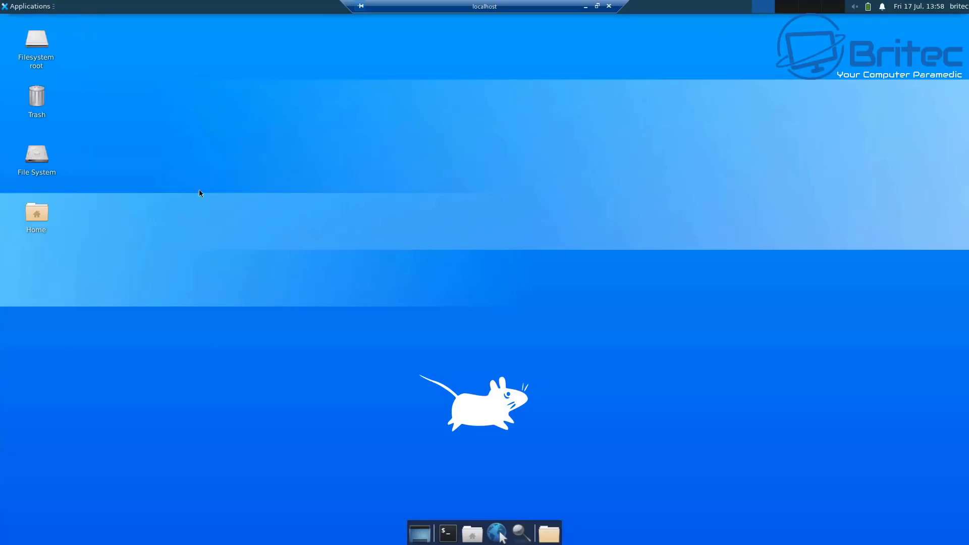
pyautogui.doubleClick(35, 156)
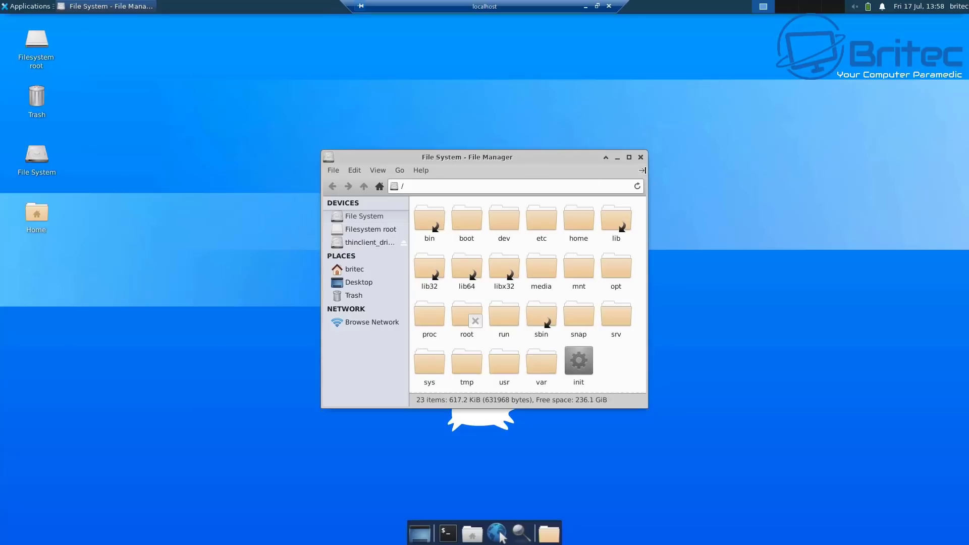
pyautogui.click(640, 157)
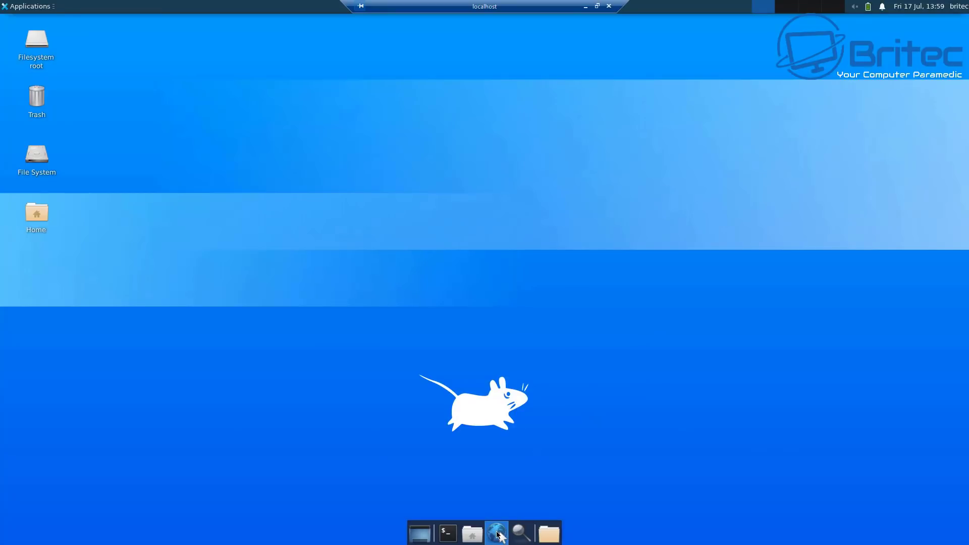
# Try to launch the default web browser and dismiss the resulting dialog
pyautogui.click(497, 533)
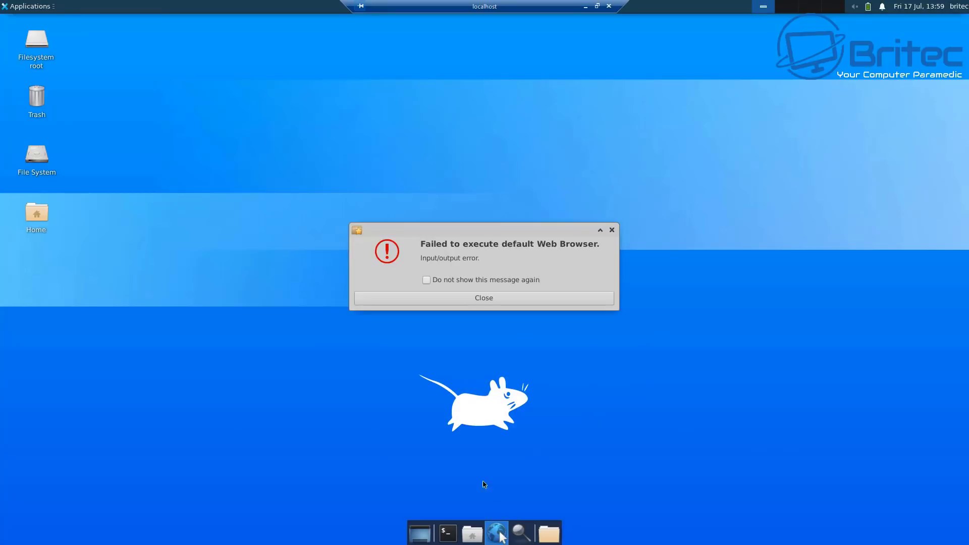
pyautogui.click(485, 298)
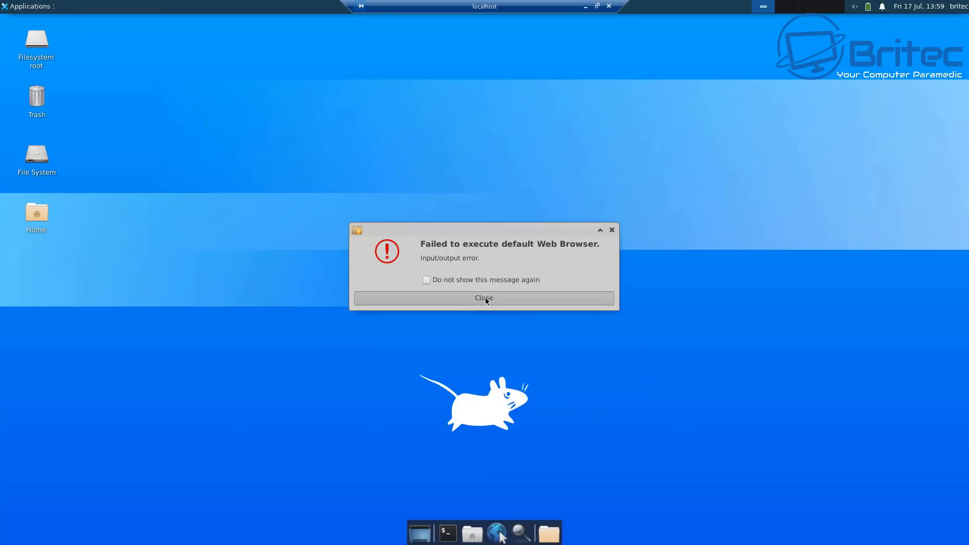
# Install Firefox from an Xfce terminal with sudo apt install firefox, entering the sudo password and answering y to continue
pyautogui.click(459, 539)
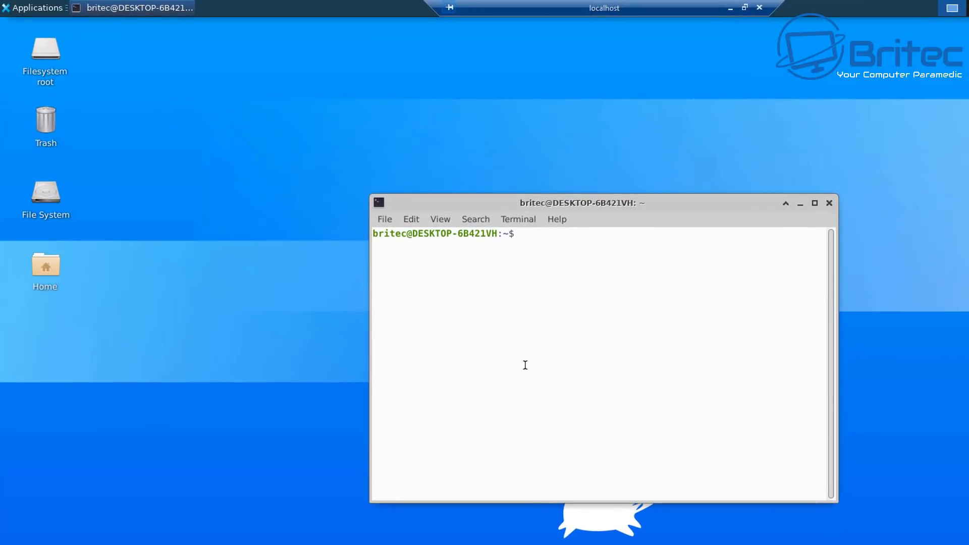
pyautogui.write('sudo apt install firefox')
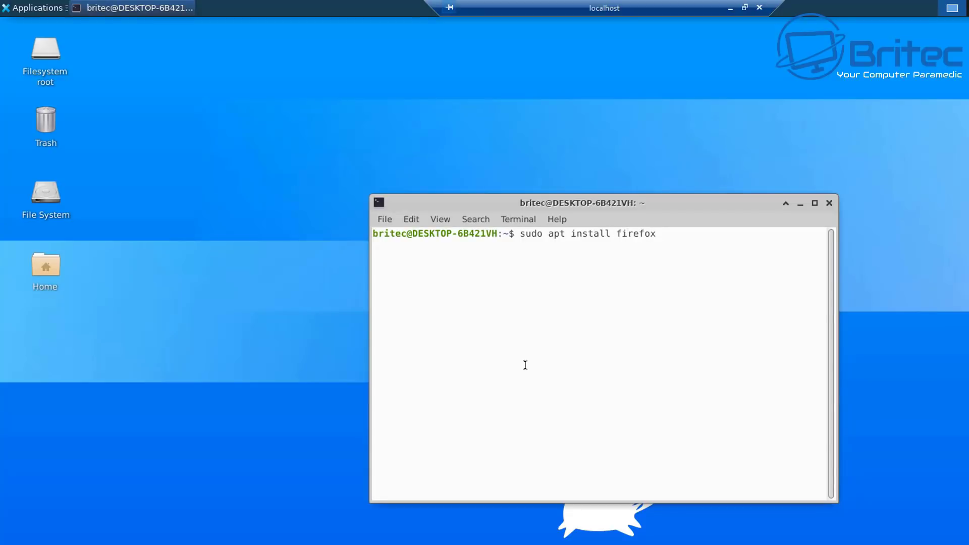
pyautogui.press('Return')
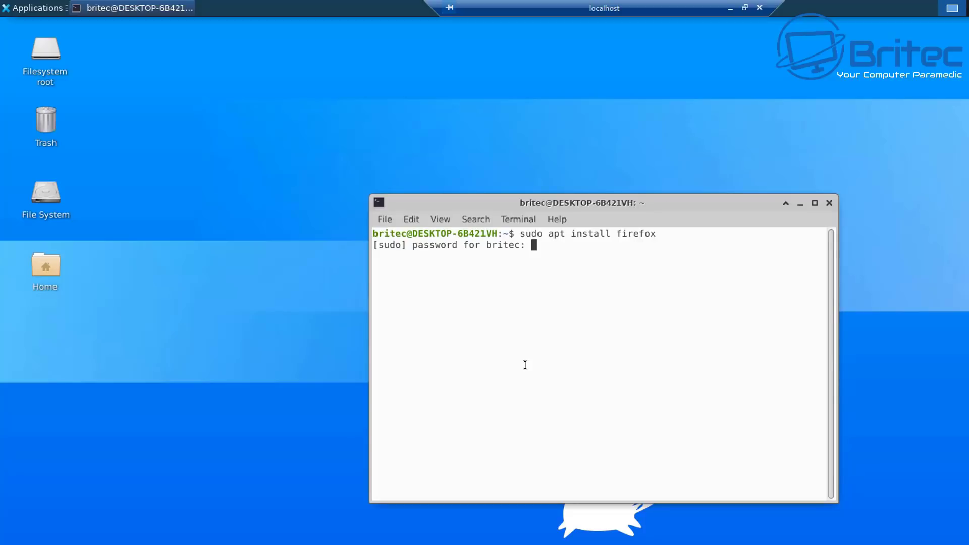
pyautogui.press('Return')
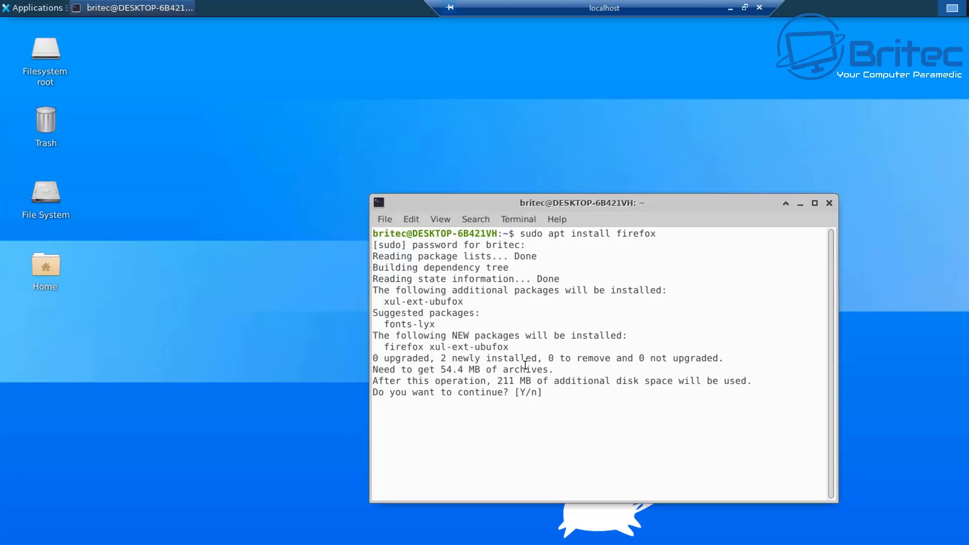
pyautogui.write('y')
pyautogui.press('Return')
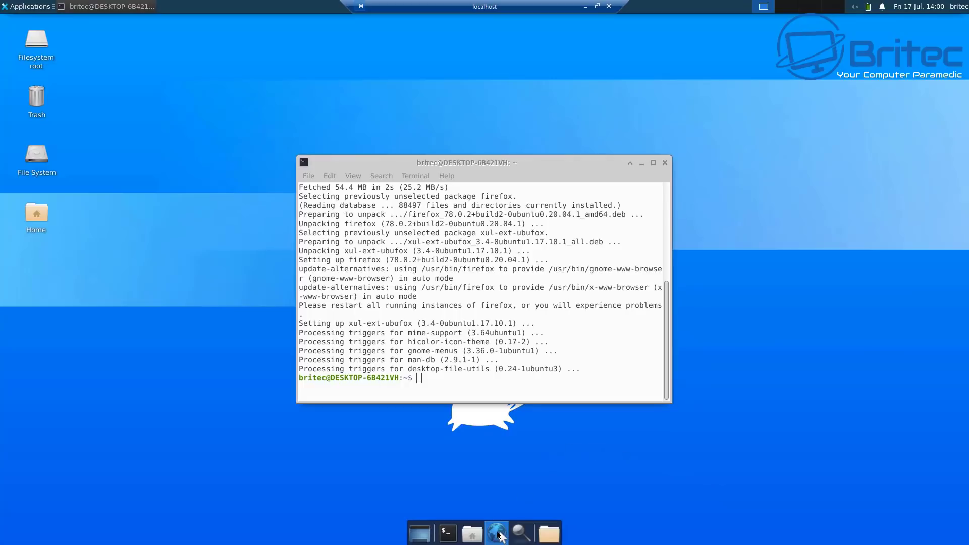
# Launch Firefox and reach the google.co.uk homepage through a web search for google
pyautogui.click(497, 533)
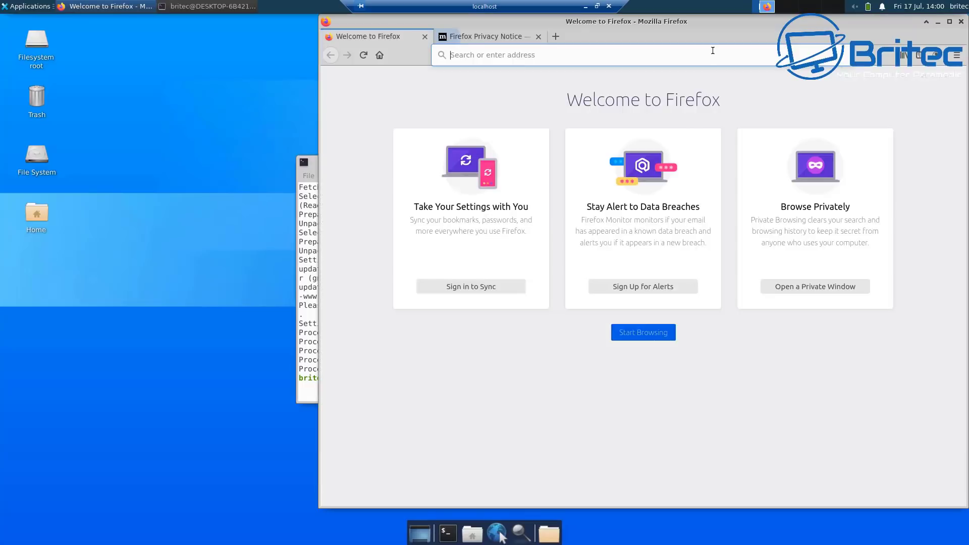
pyautogui.moveTo(719, 25); pyautogui.dragTo(541, 33)
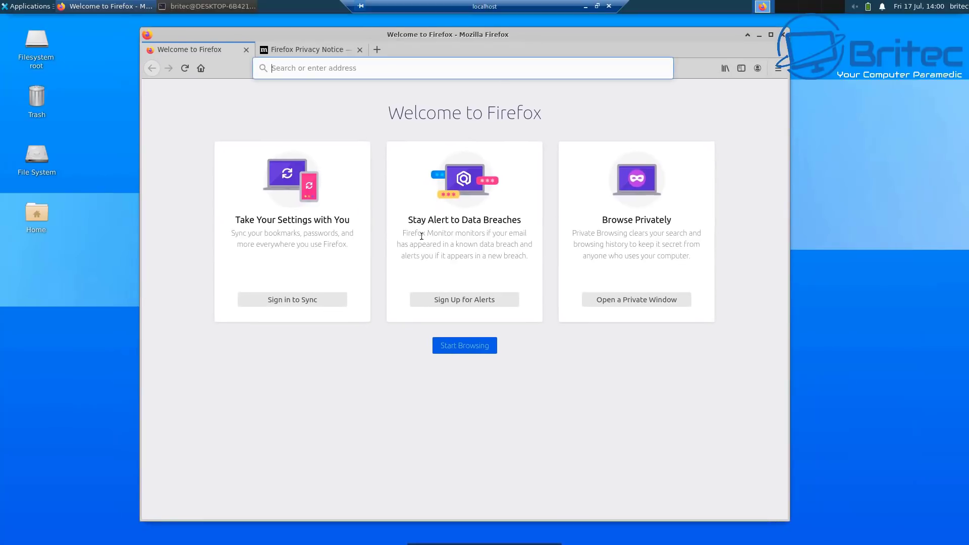
pyautogui.click(285, 67)
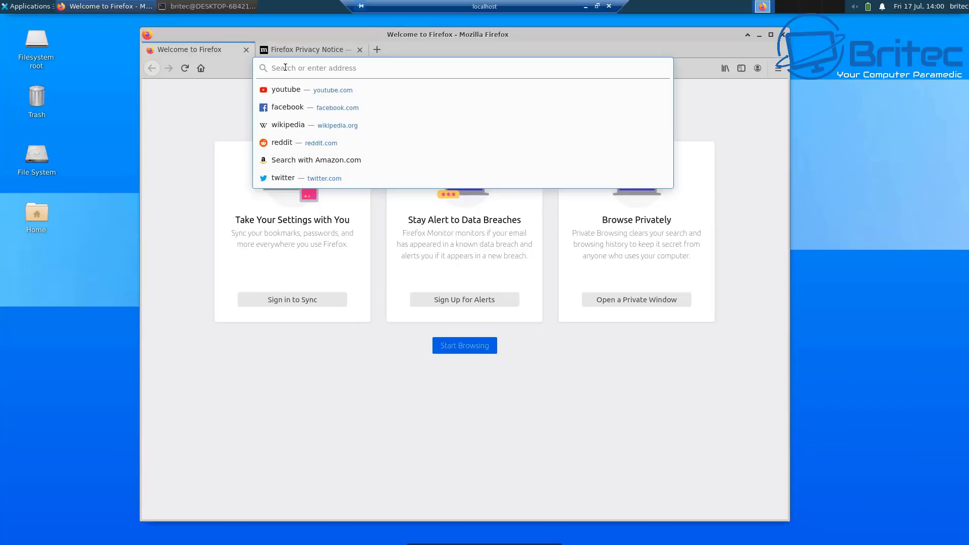
pyautogui.write('google')
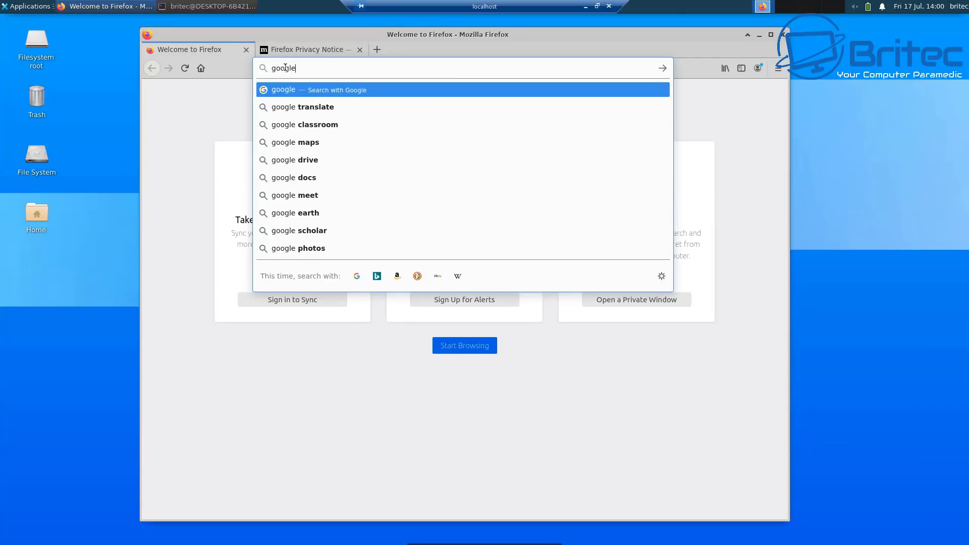
pyautogui.press('Return')
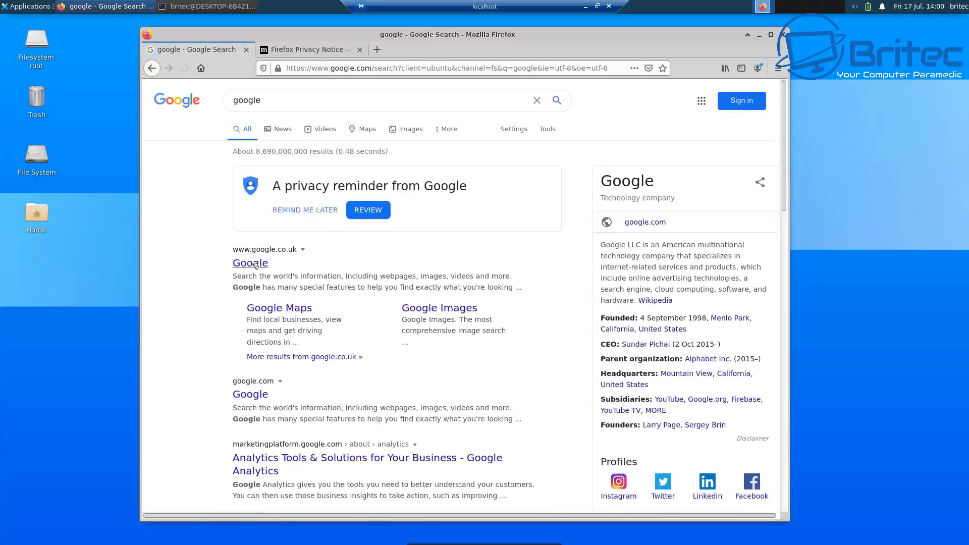
pyautogui.click(255, 266)
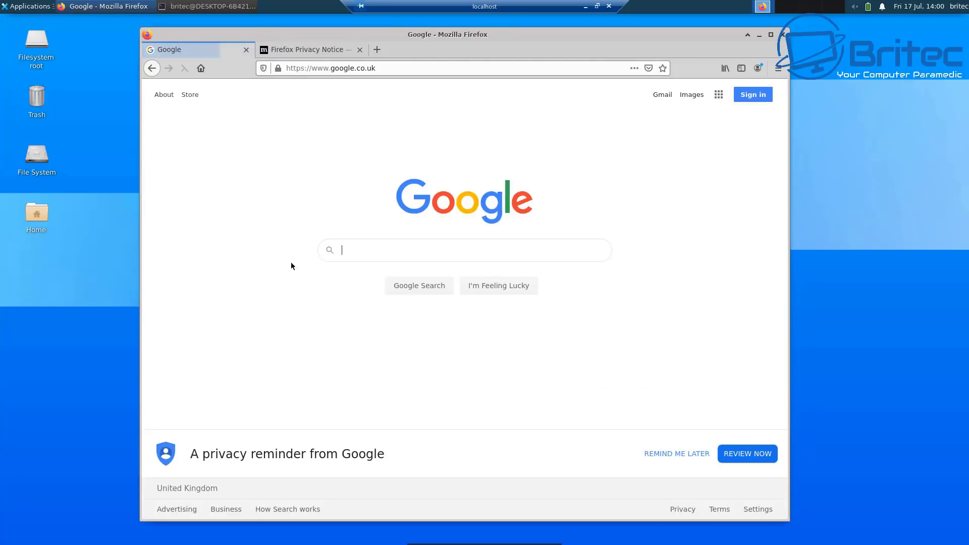
# Search for bbc from the Google homepage
pyautogui.click(361, 242)
pyautogui.write('bbc')
pyautogui.press('Return')
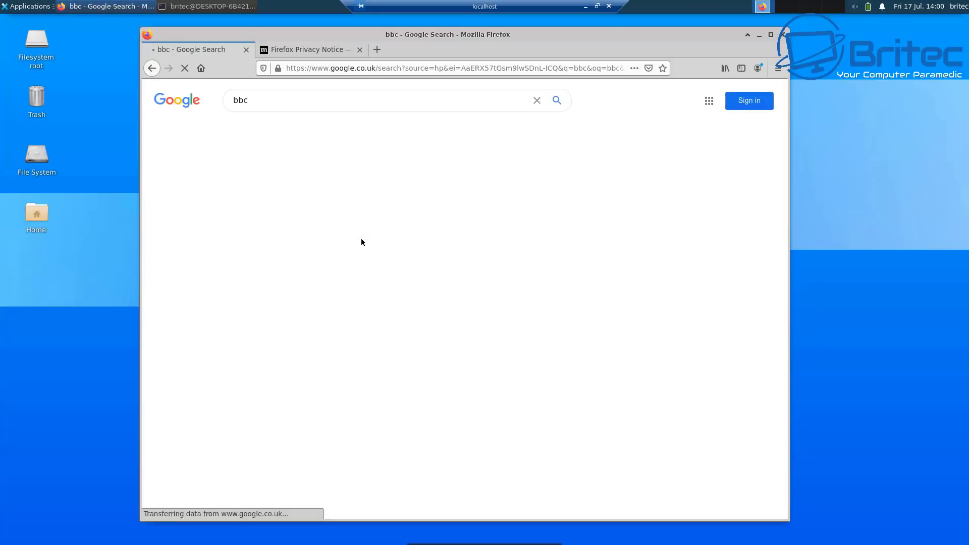
# Open the BBC website from the search results and look through its homepage
pyautogui.click(266, 264)
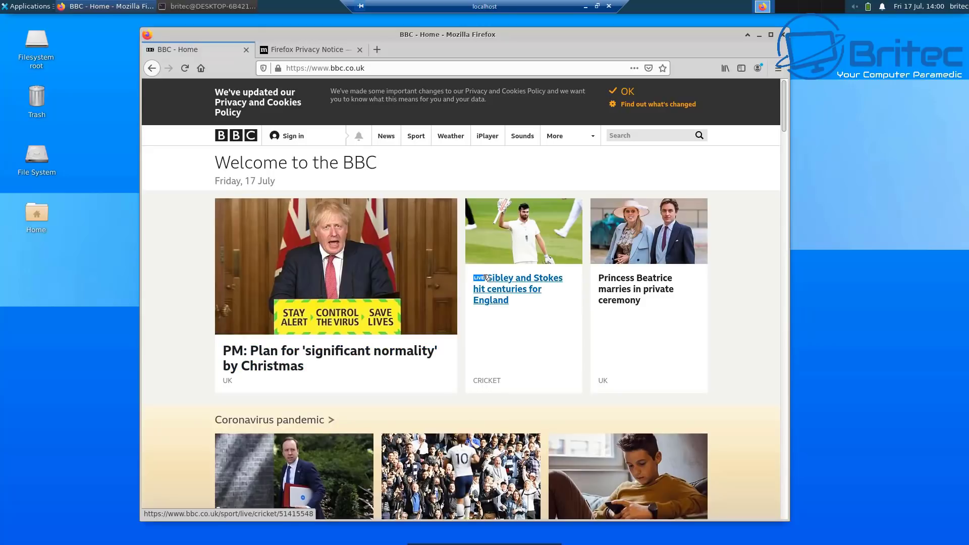
pyautogui.scroll(-3, 487, 278)
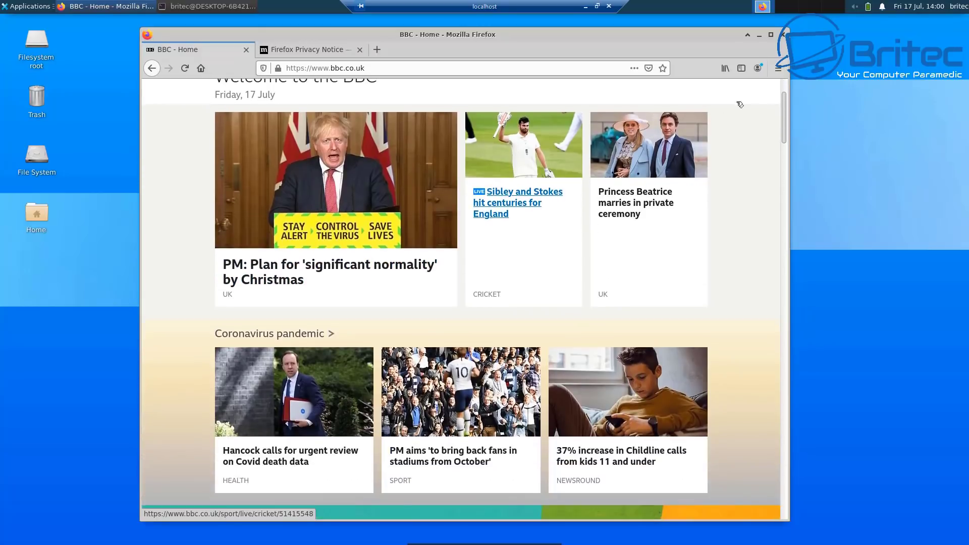
# Quit Firefox, confirming the closing of both tabs, and close the Xfce terminal window
pyautogui.click(783, 36)
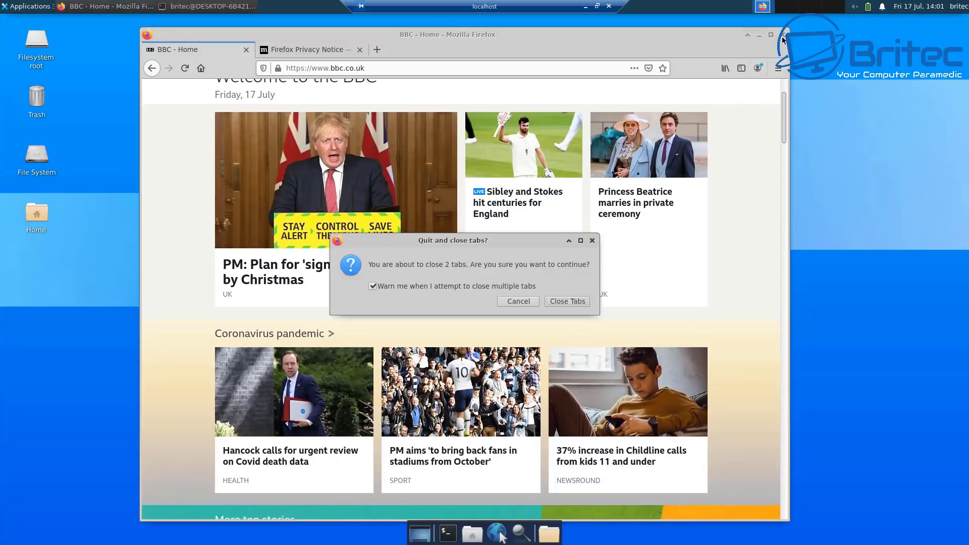
pyautogui.click(579, 303)
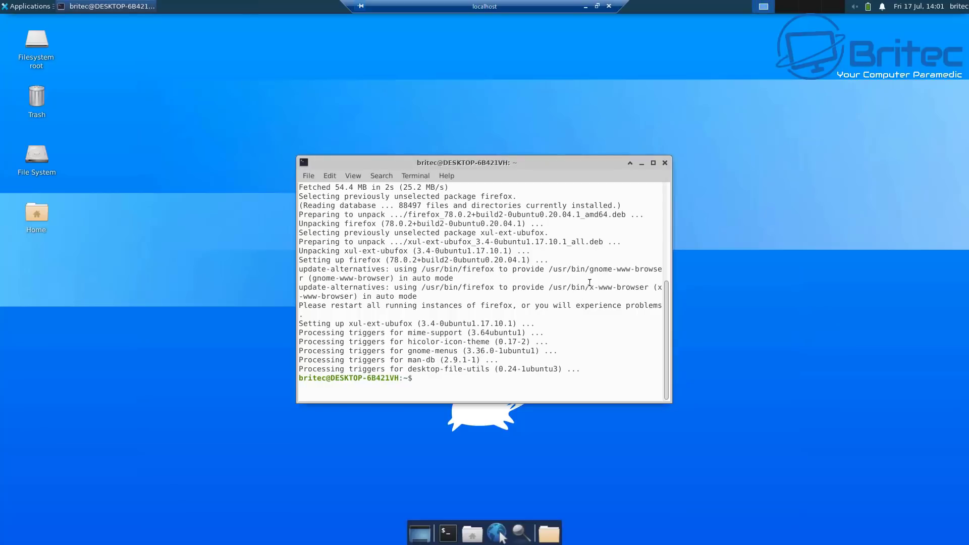
pyautogui.click(664, 163)
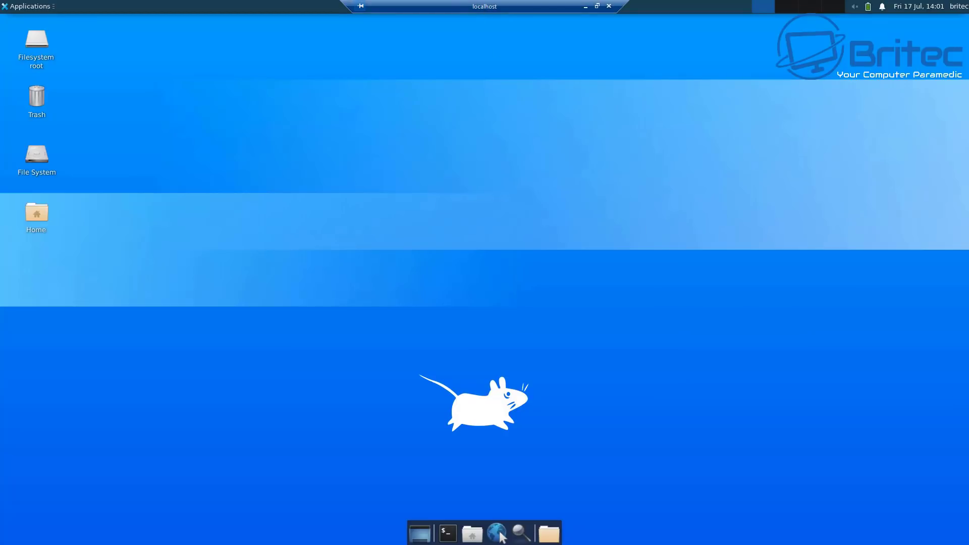
# Switch from the localhost remote session to the Windows desktop and back, and disconnect the session, confirming the disconnection
pyautogui.click(586, 7)
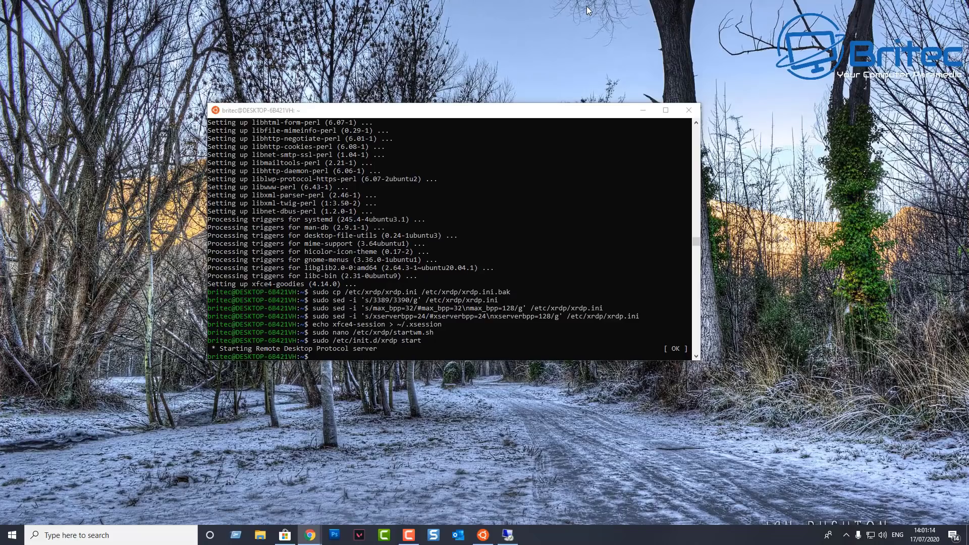
pyautogui.click(508, 535)
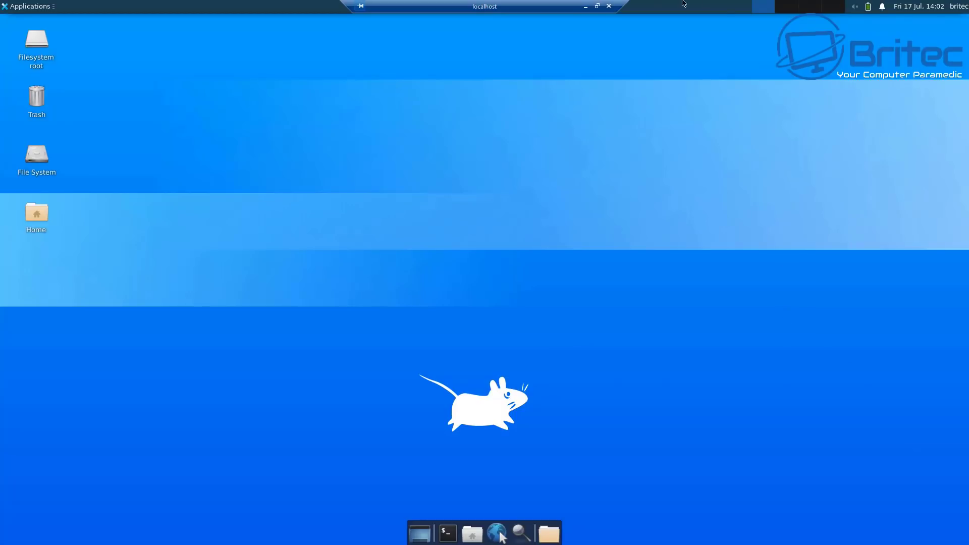
pyautogui.click(609, 6)
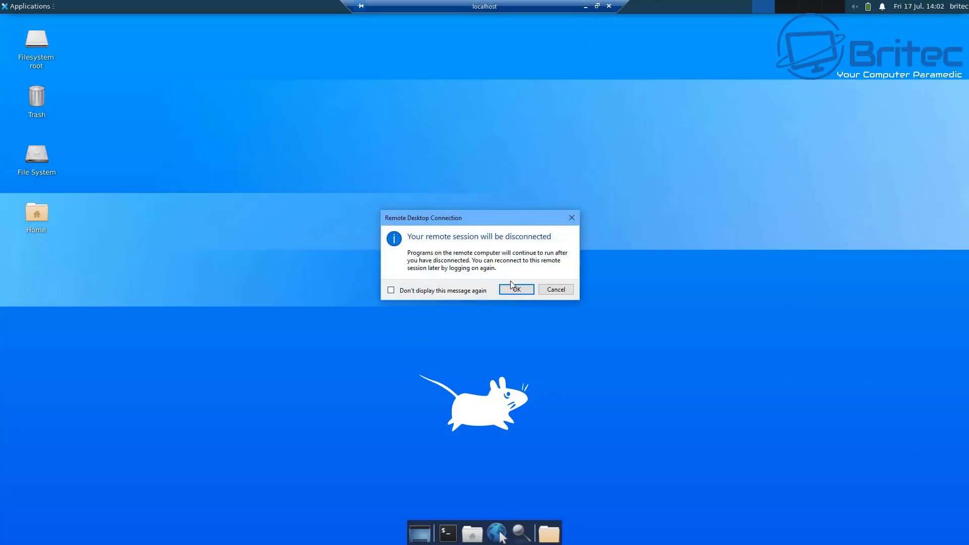
pyautogui.click(516, 290)
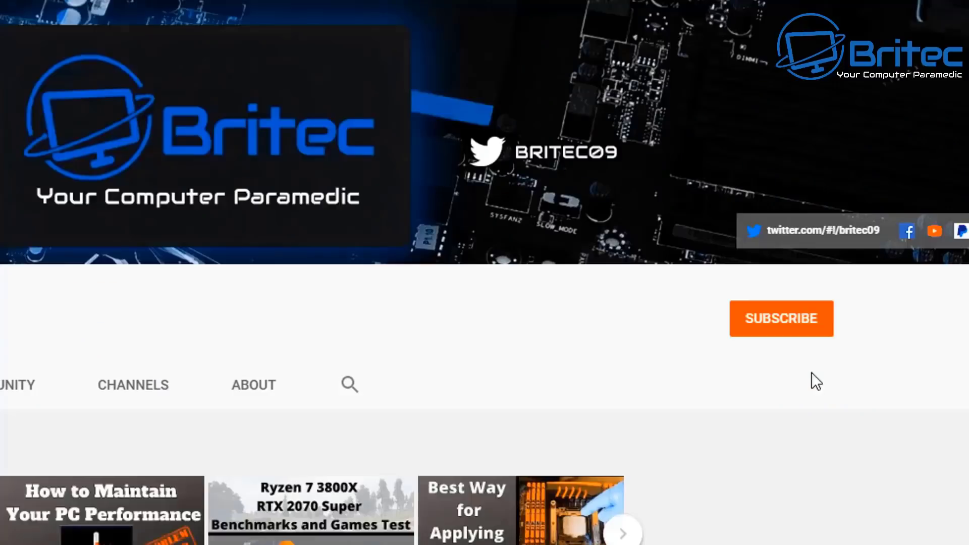